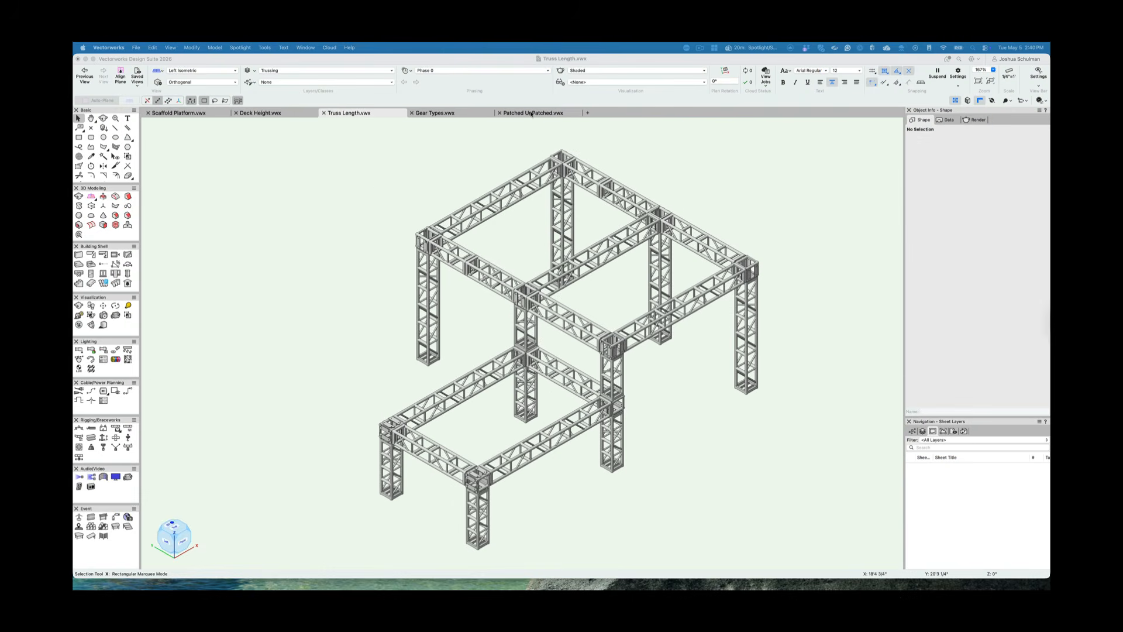
Create a data visualization named Truss Length 2 with criteria covering all objects, including those in symbols, plug-in objects and groups.
click(581, 82)
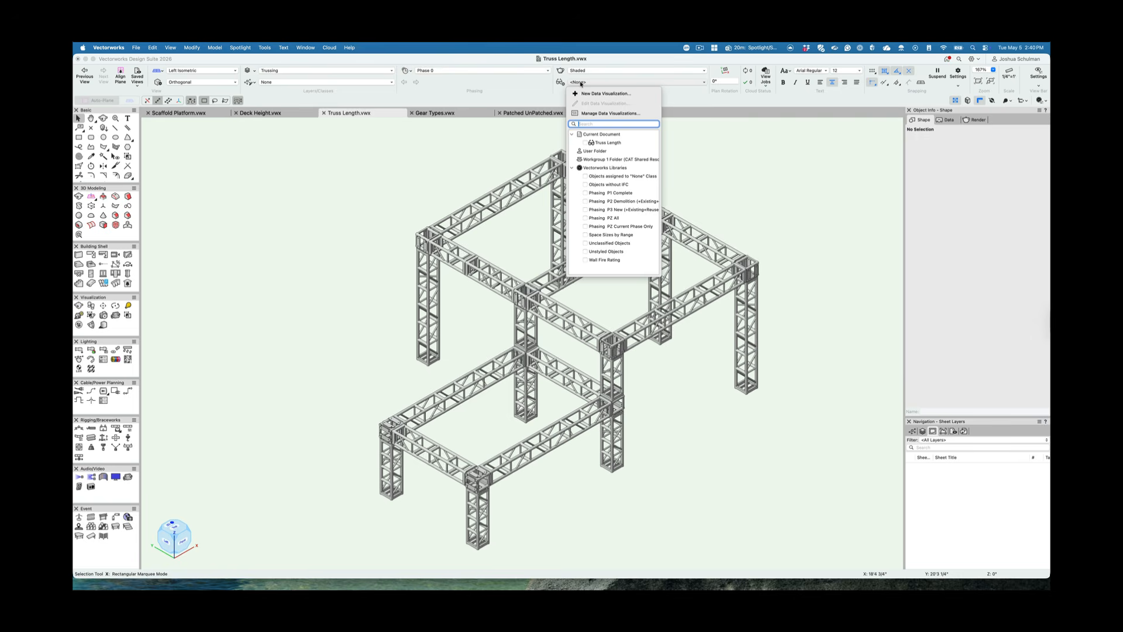
click(585, 92)
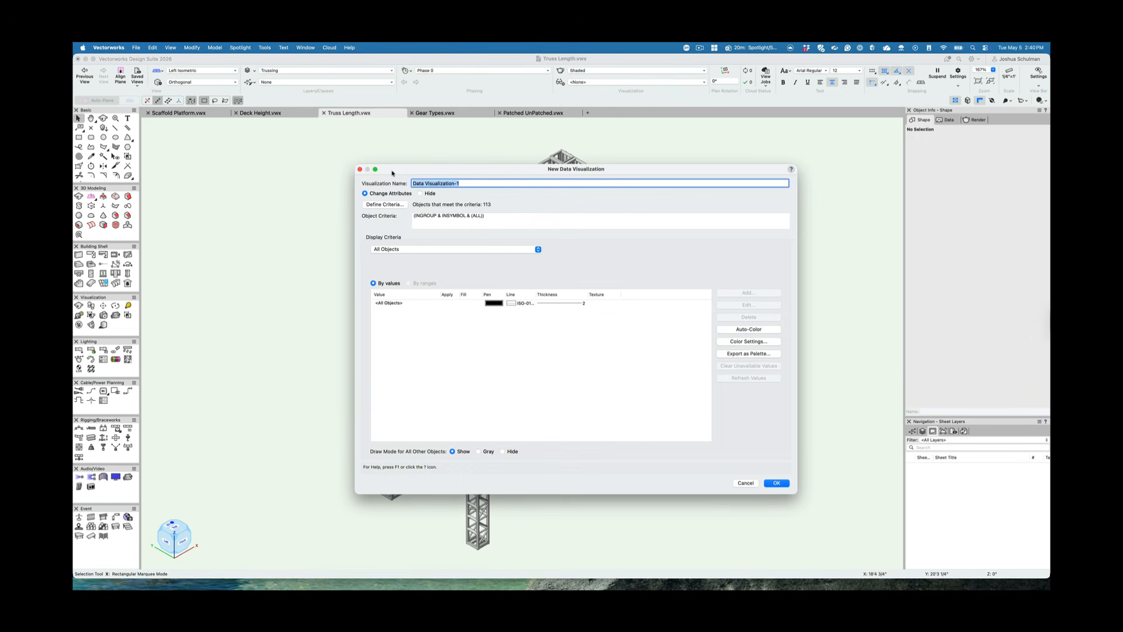
text(Truss Length 2)
click(382, 204)
click(604, 313)
click(649, 335)
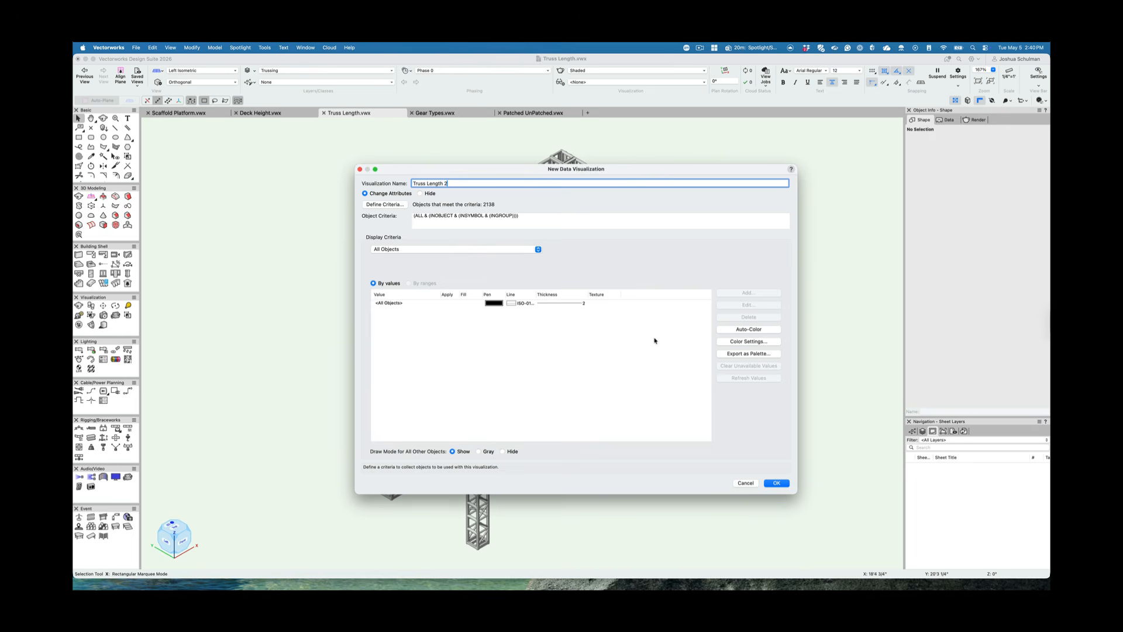
Display objects by the Length field of the Truss Record and apply the visualization with automatic colors for each length.
click(401, 249)
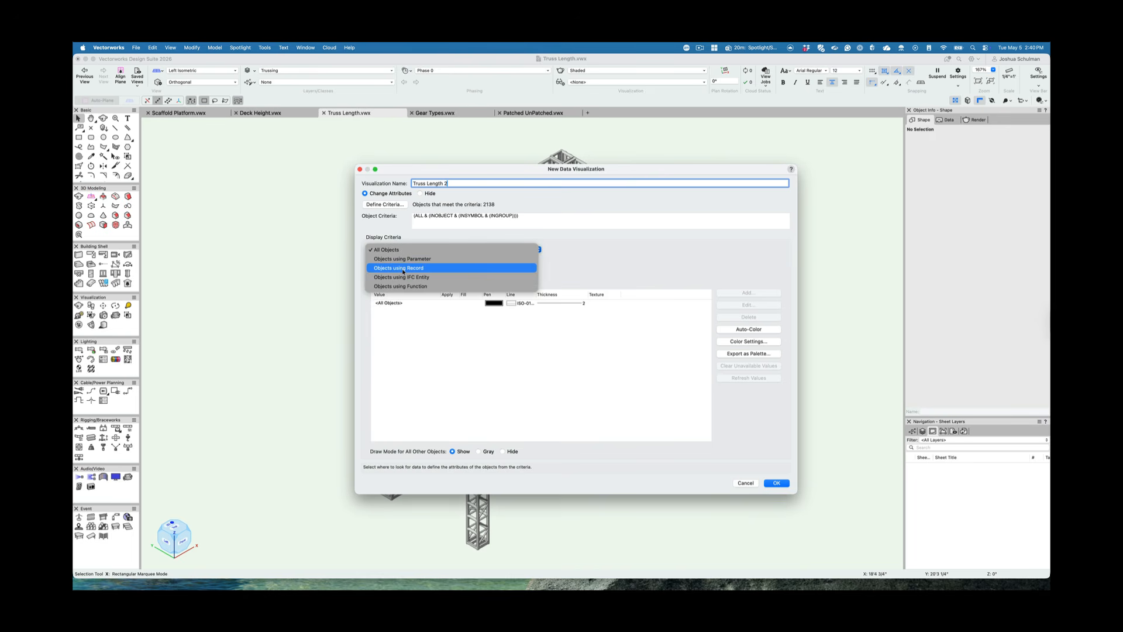
click(403, 268)
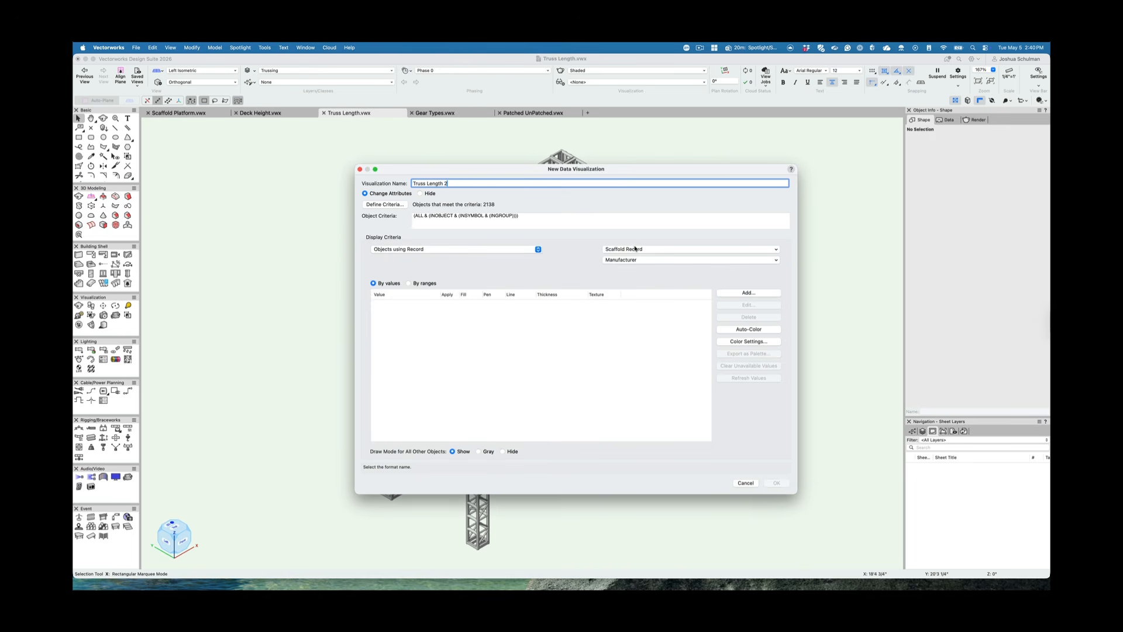
click(636, 249)
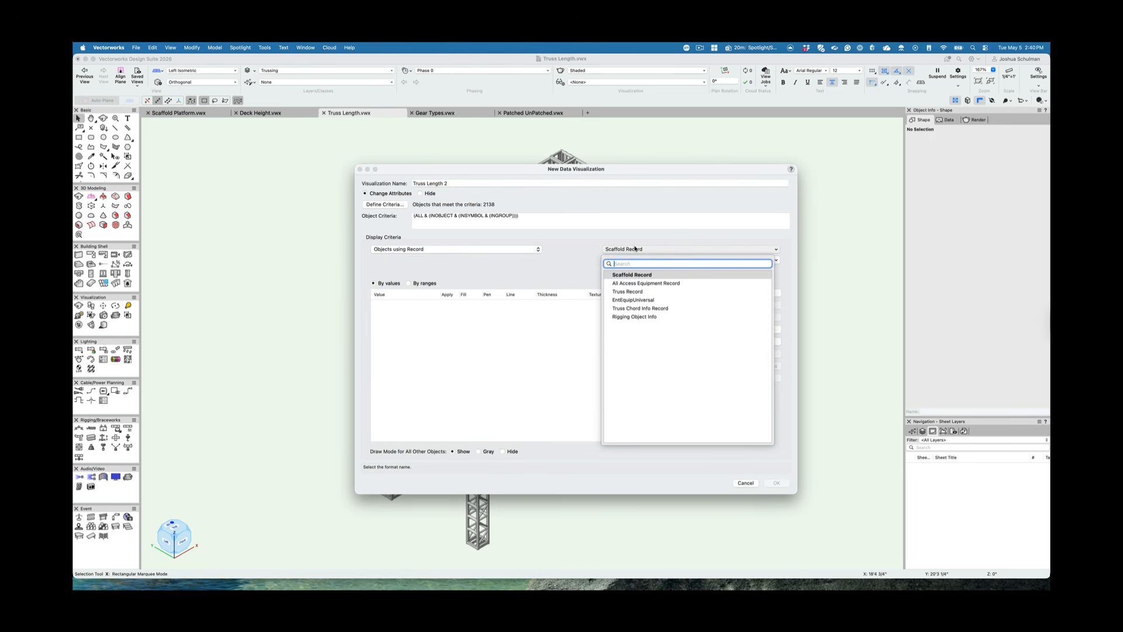
click(628, 292)
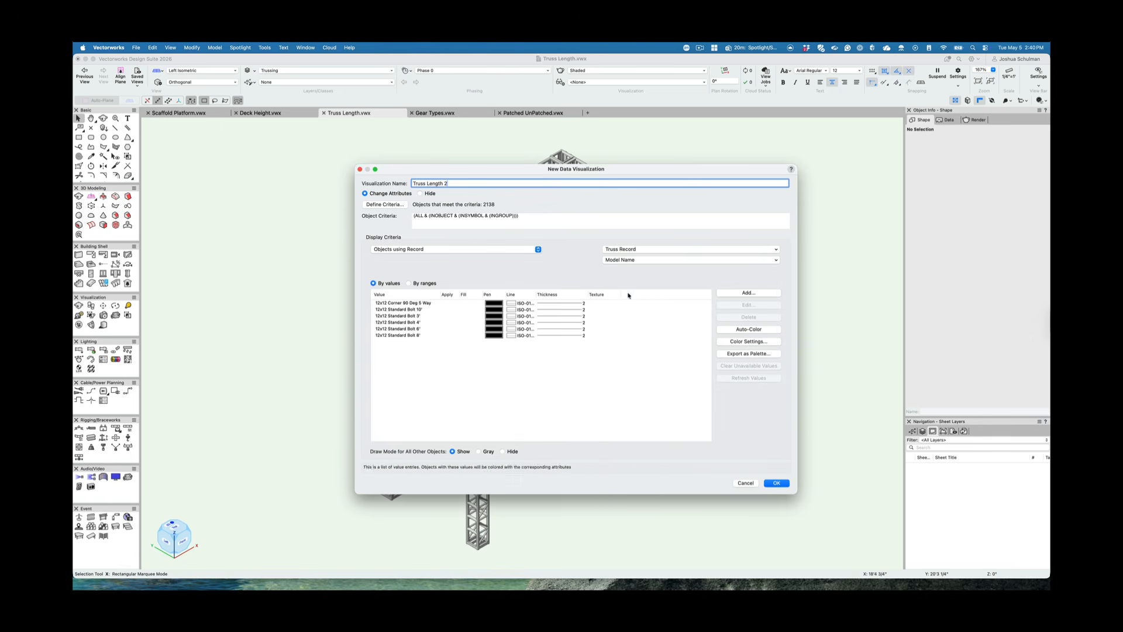
click(627, 261)
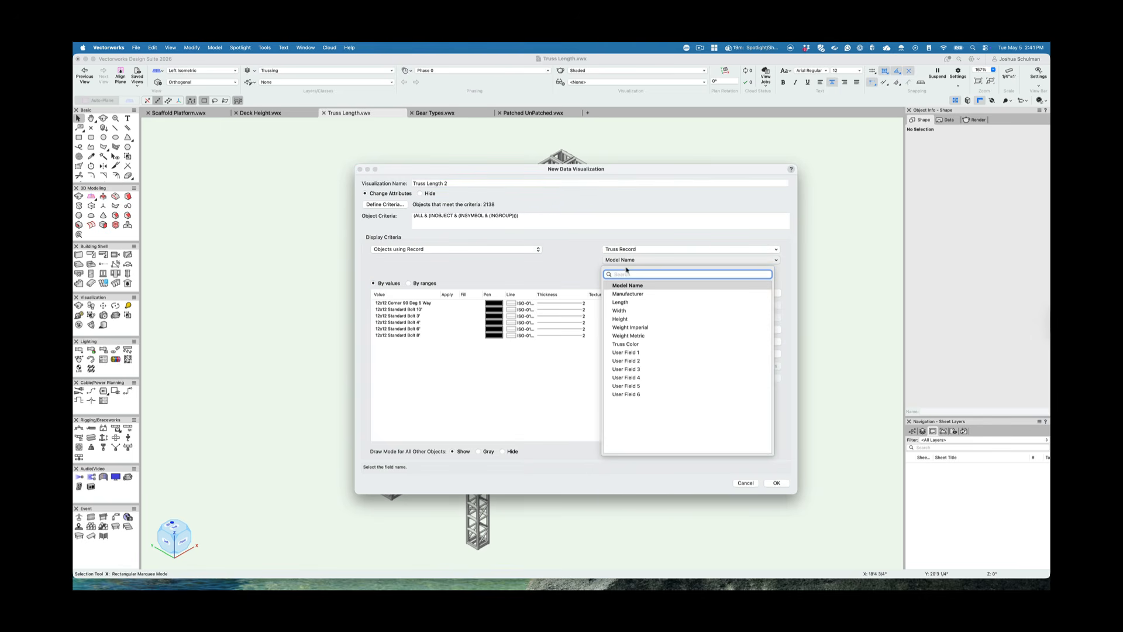
click(623, 303)
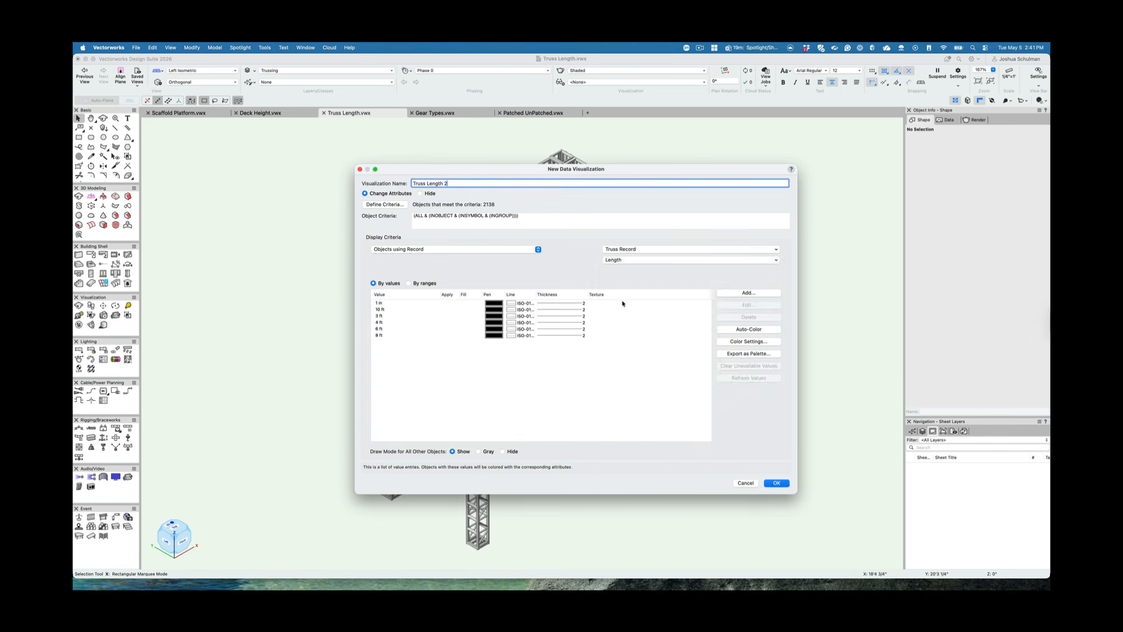
click(729, 330)
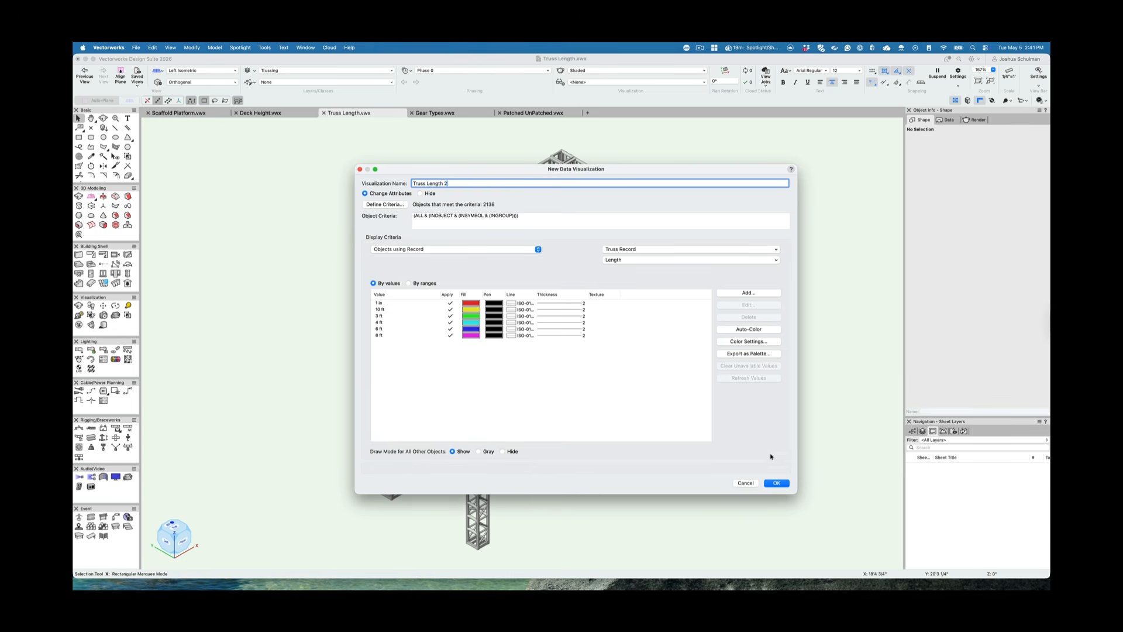
click(777, 483)
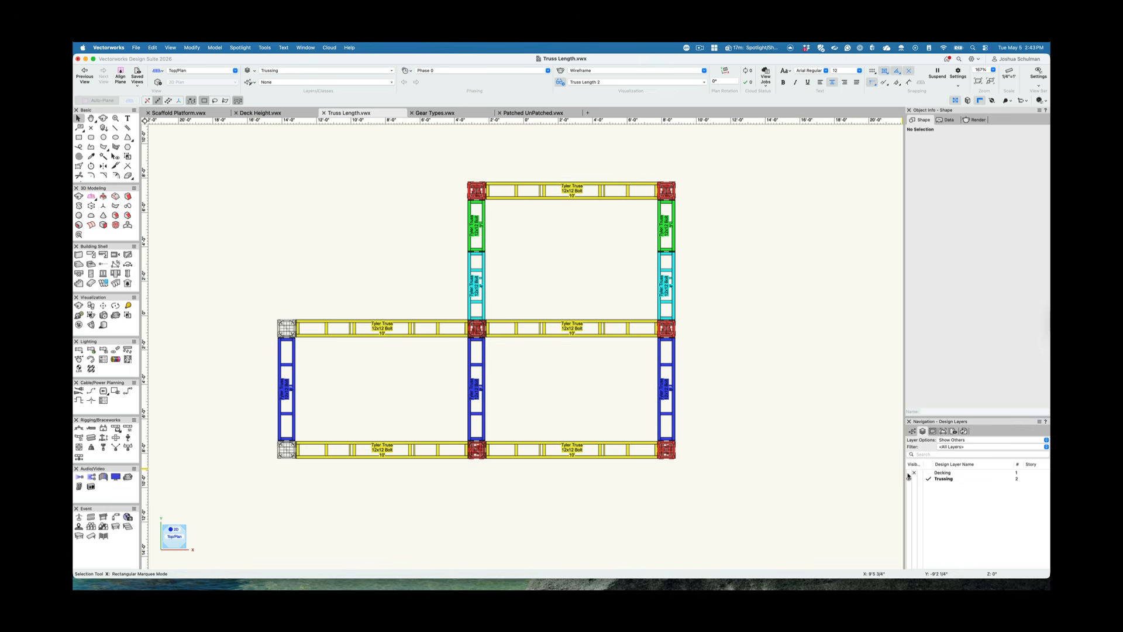
Make the Decking layer visible, view the color-coded structure in 3D, and switch off the Truss Length 2 data visualization.
click(908, 473)
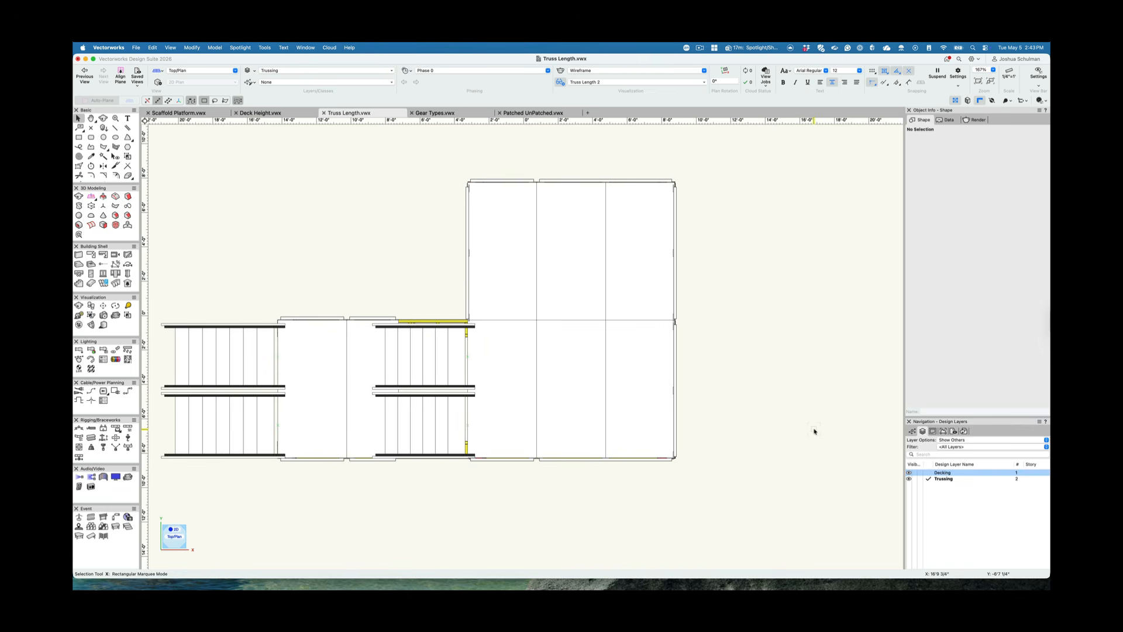
key(shift+c)
mouse_move(812, 427)
mouse_down()
mouse_move(786, 462)
mouse_move(748, 401)
mouse_move(678, 409)
mouse_up()
drag(577, 323, 678, 370)
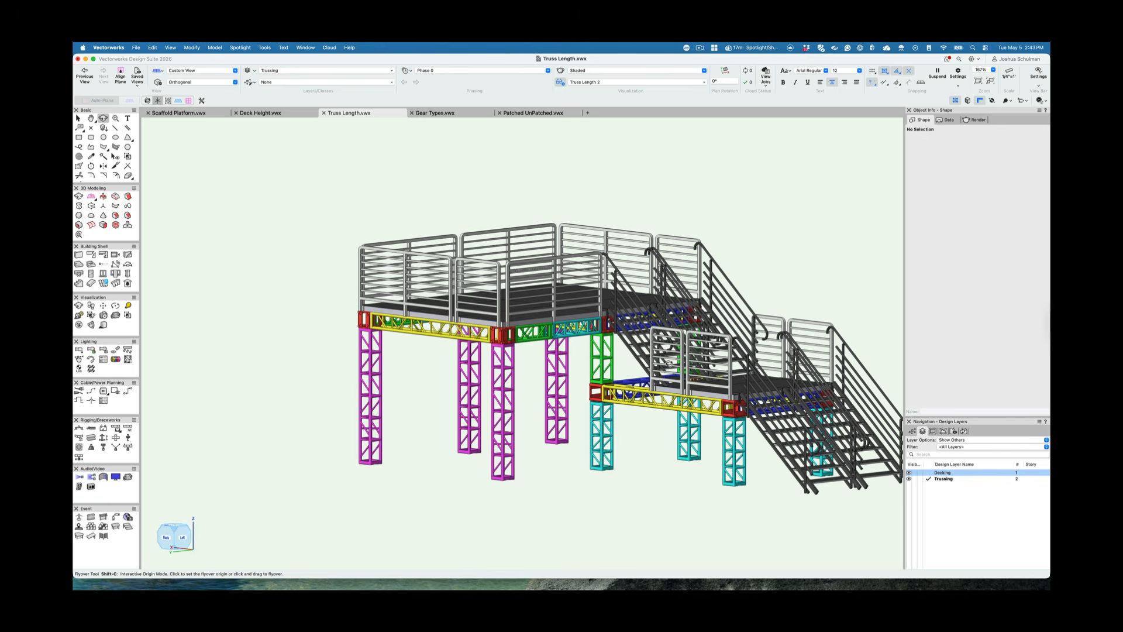
scroll(709, 425, right, 4)
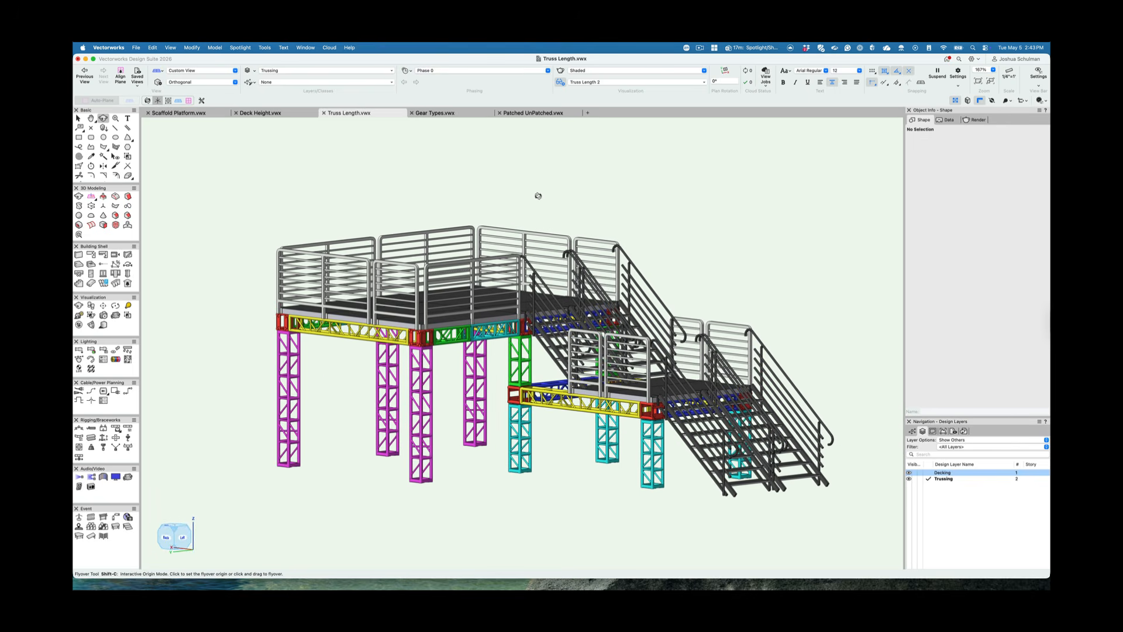
click(561, 83)
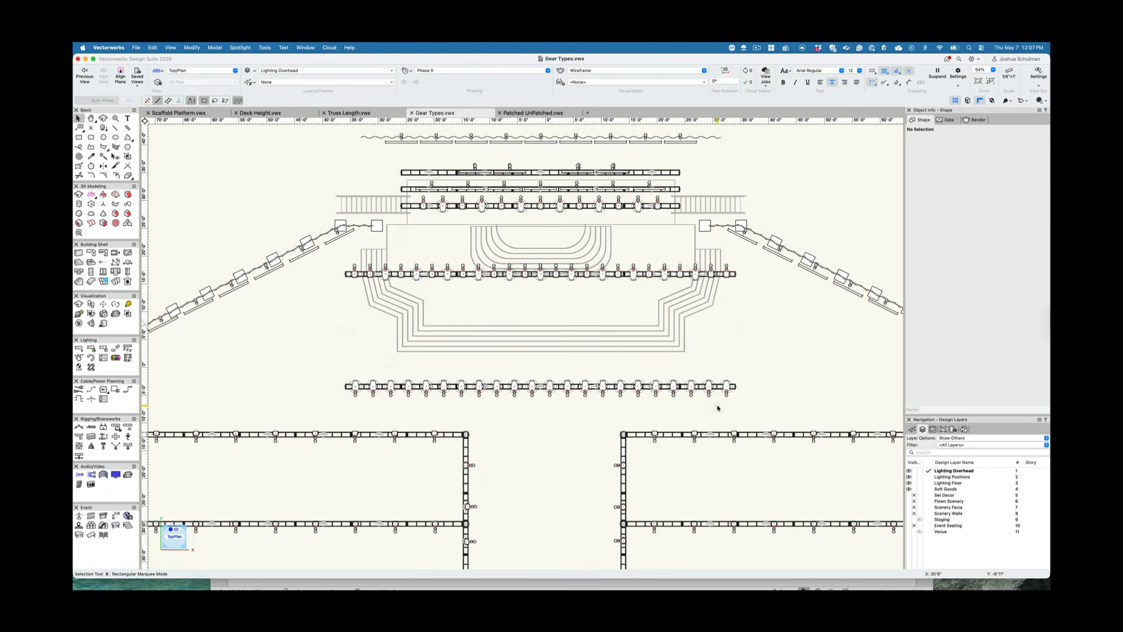
Inspect the properties of lighting devices 1, 2 and 3 on the front truss to compare their instrument types.
scroll(718, 407, up, 10)
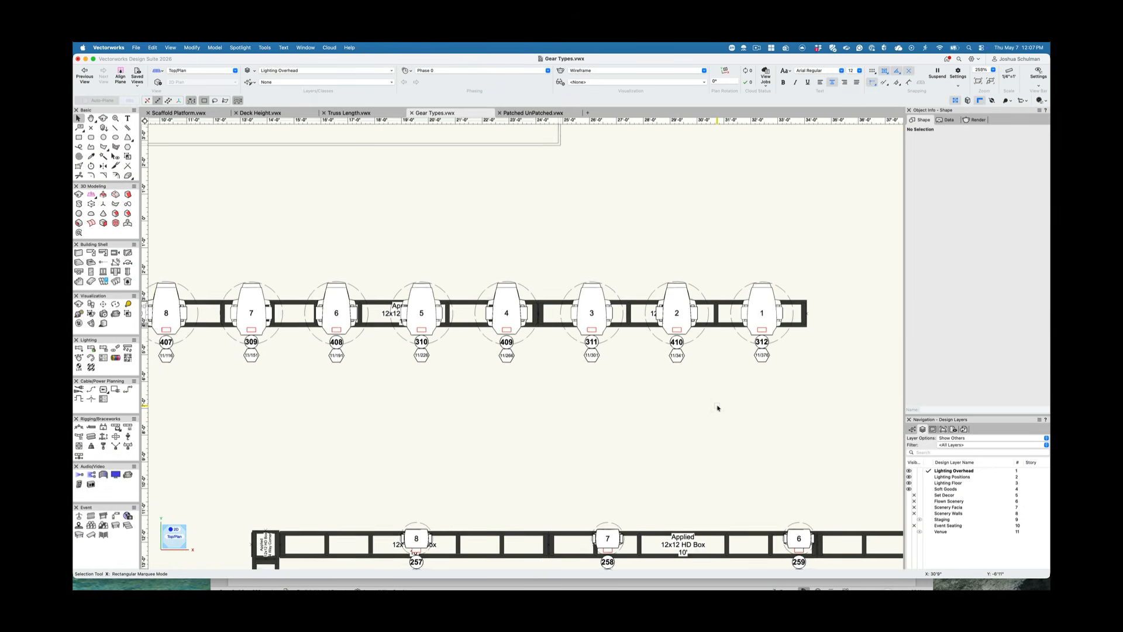
click(764, 306)
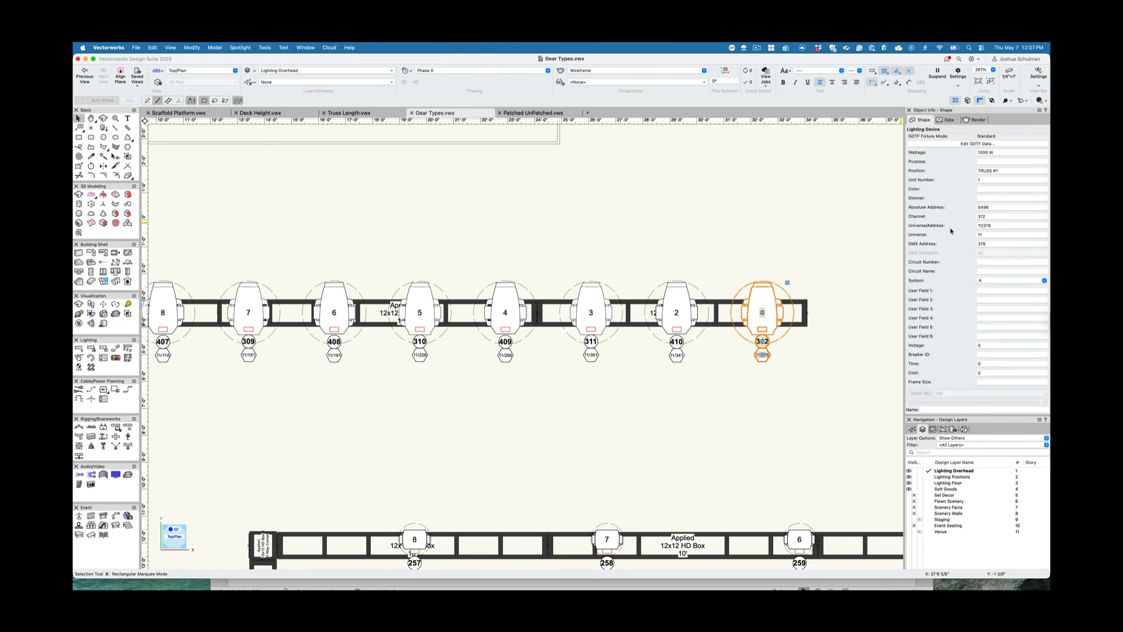
scroll(951, 231, up, 5)
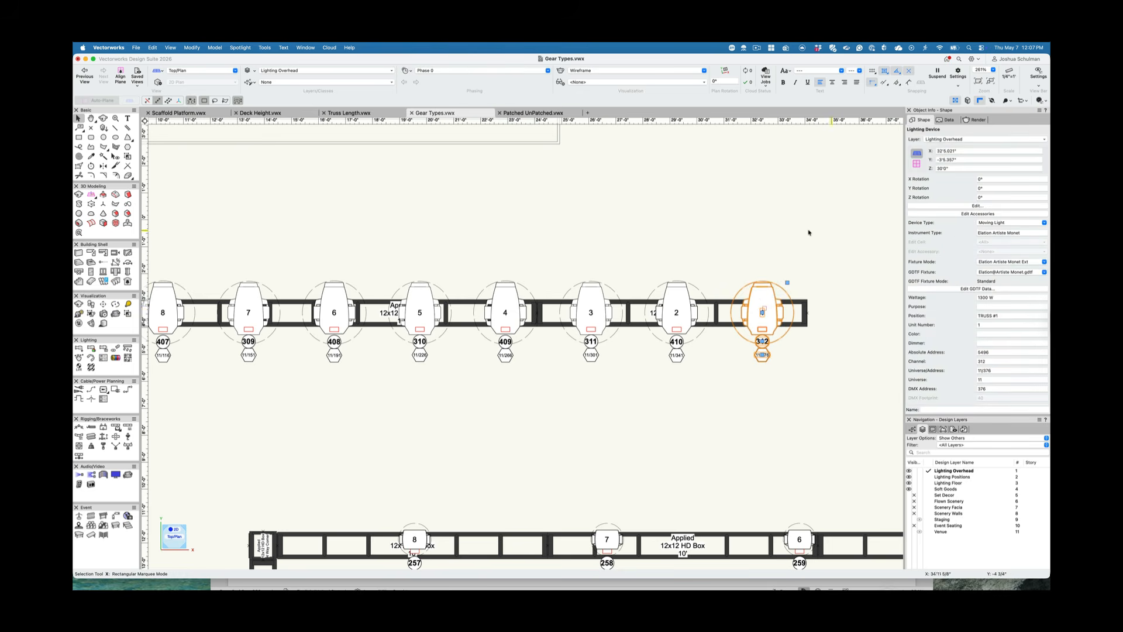
click(683, 295)
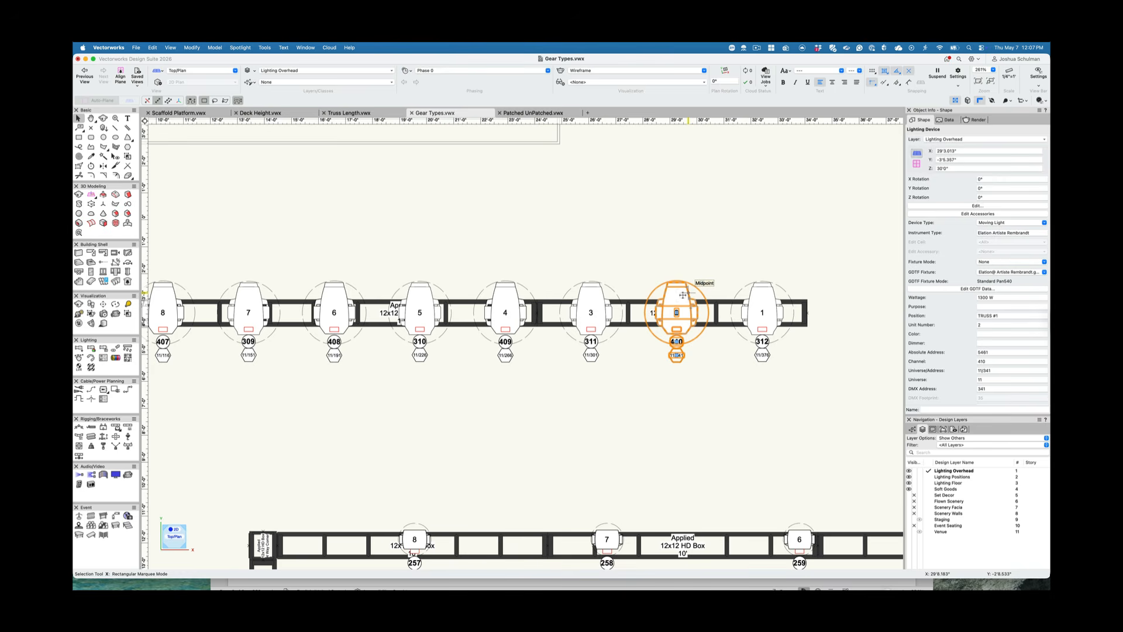
click(601, 275)
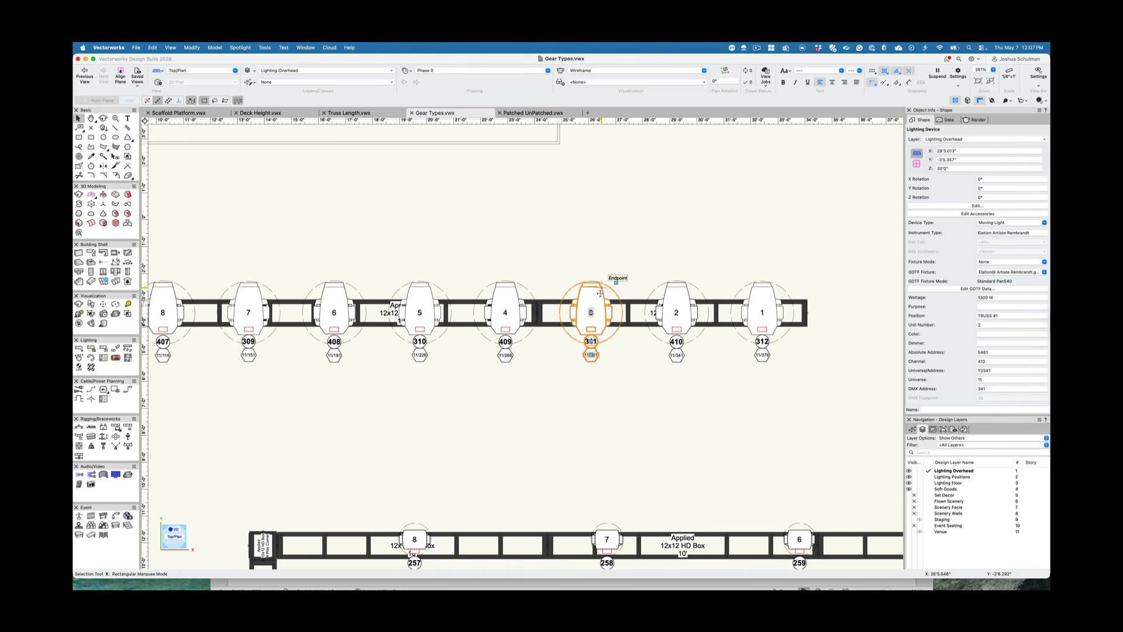
click(602, 251)
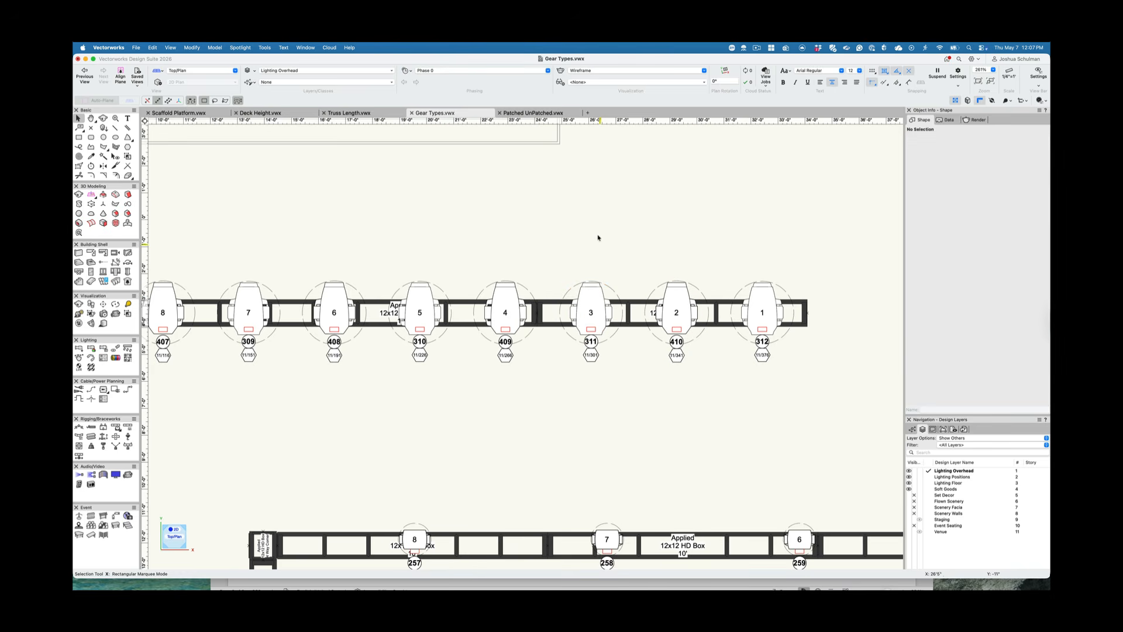
Turn on the Lighting Types data visualization and review the color-coded fixtures across the lighting plot.
click(563, 85)
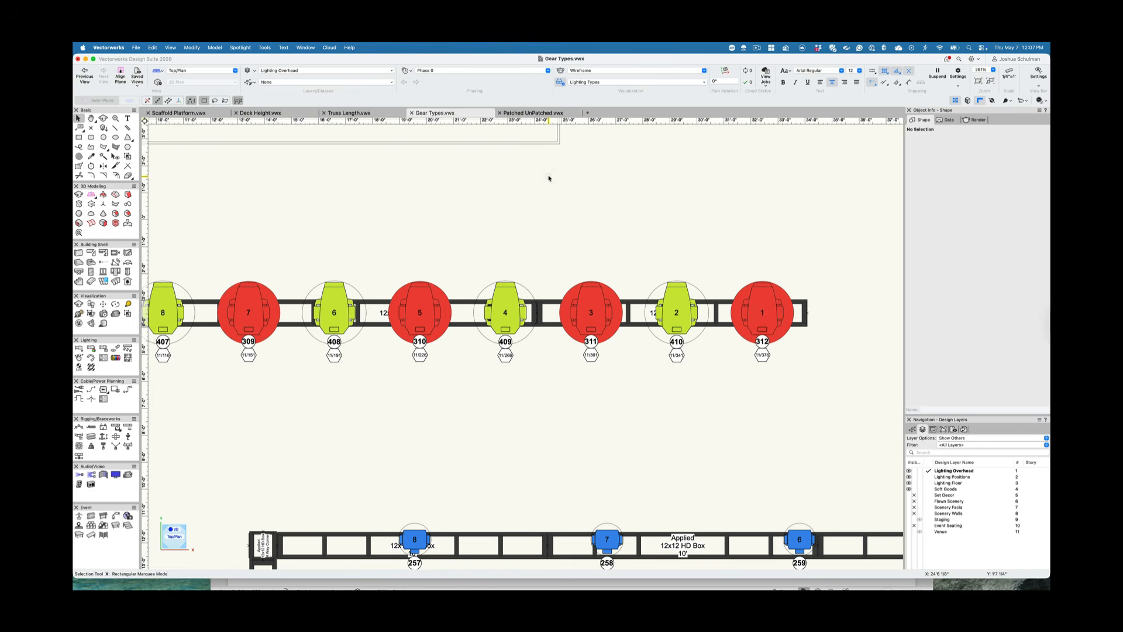
scroll(548, 178, down, 3)
scroll(549, 178, up, 10)
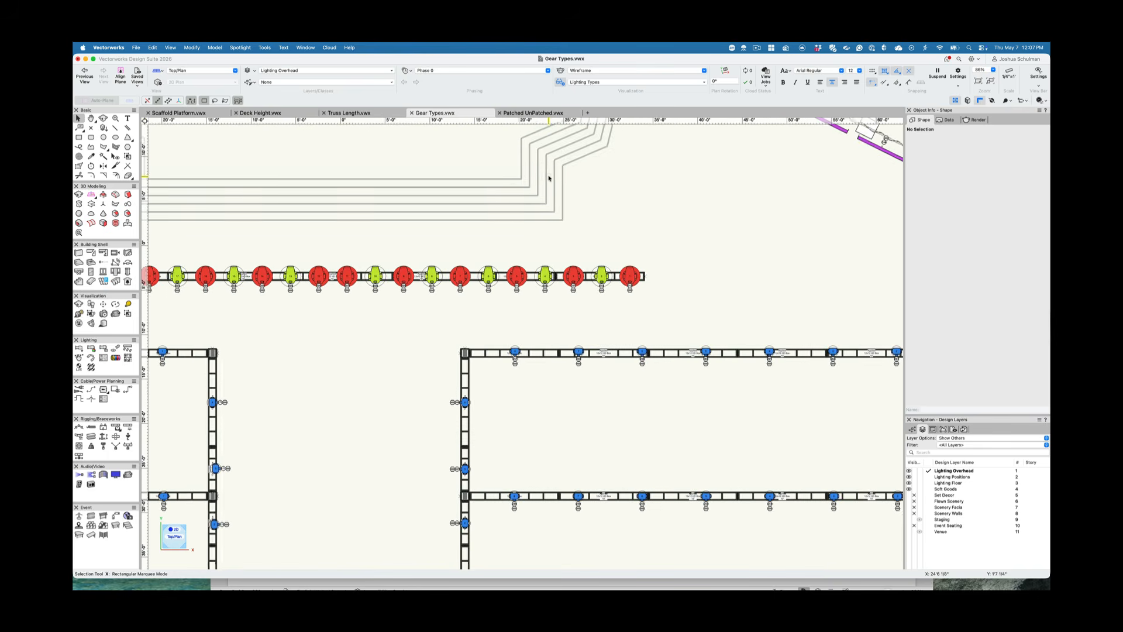
scroll(549, 178, up, 5)
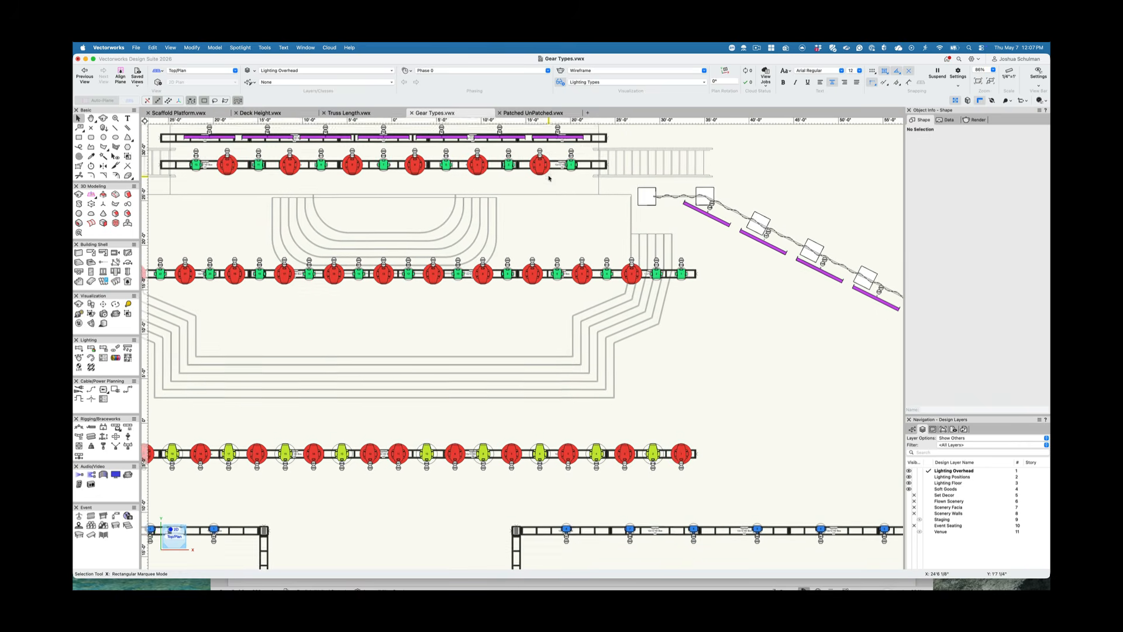
scroll(549, 178, up, 1)
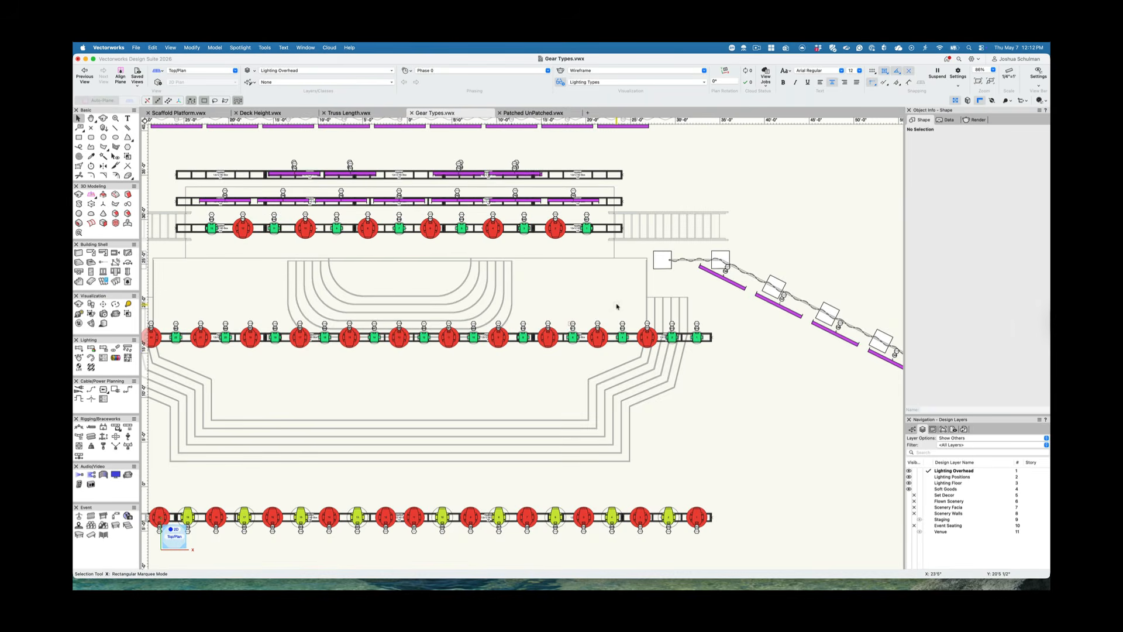
scroll(616, 306, up, 5)
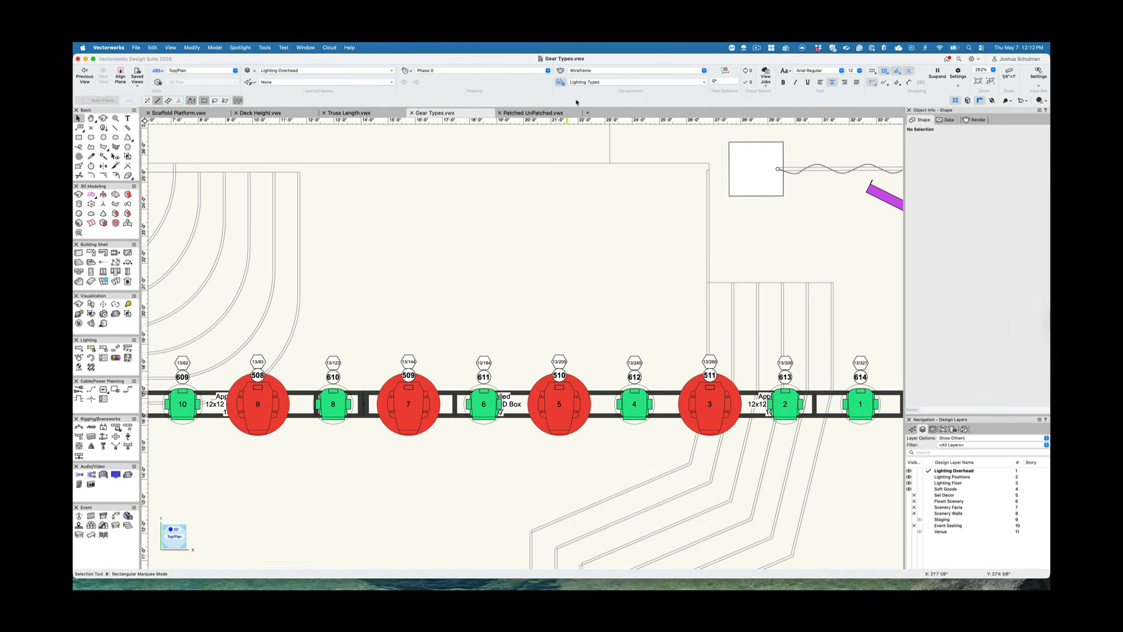
Edit the Lighting Types visualization so the Elation Artiste Monet value uses the Retain Original Fill style.
click(582, 83)
click(584, 103)
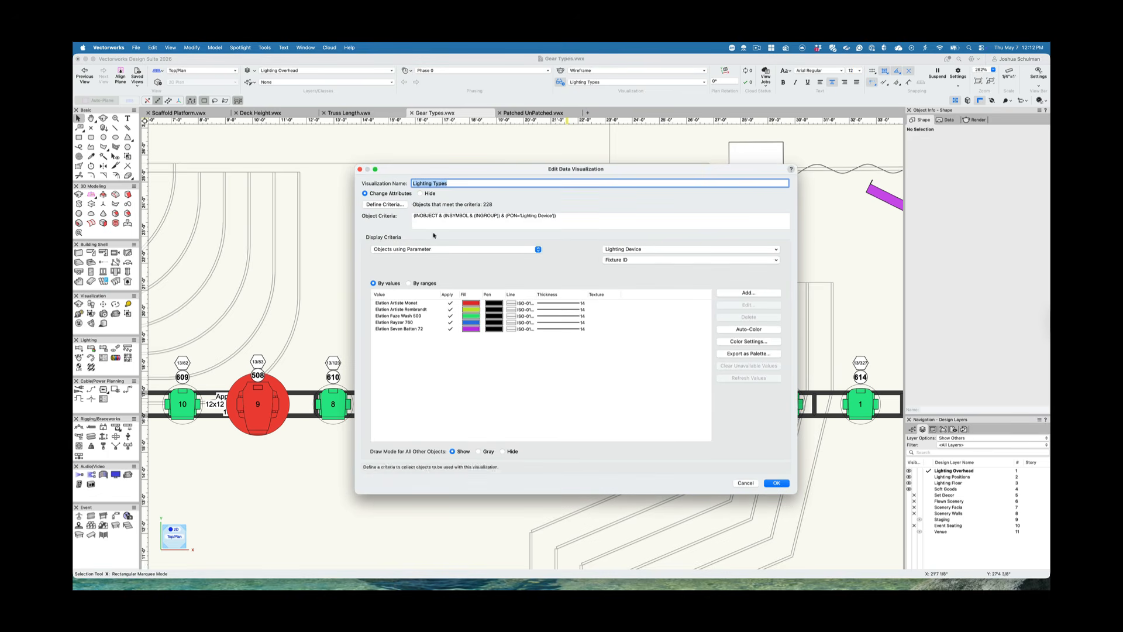
click(411, 304)
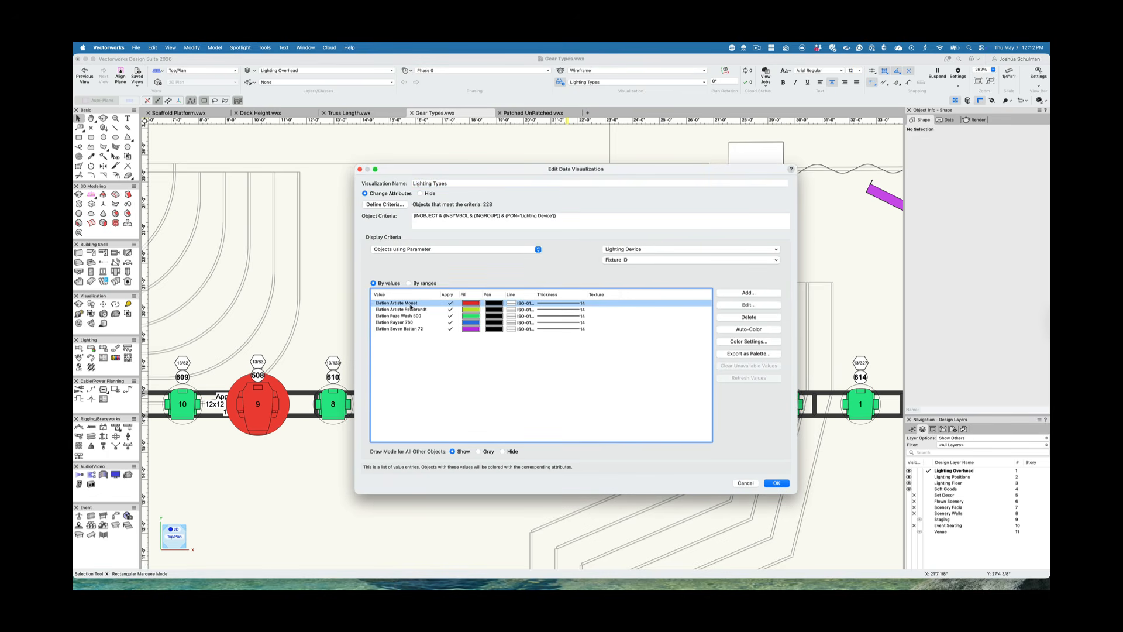
click(725, 305)
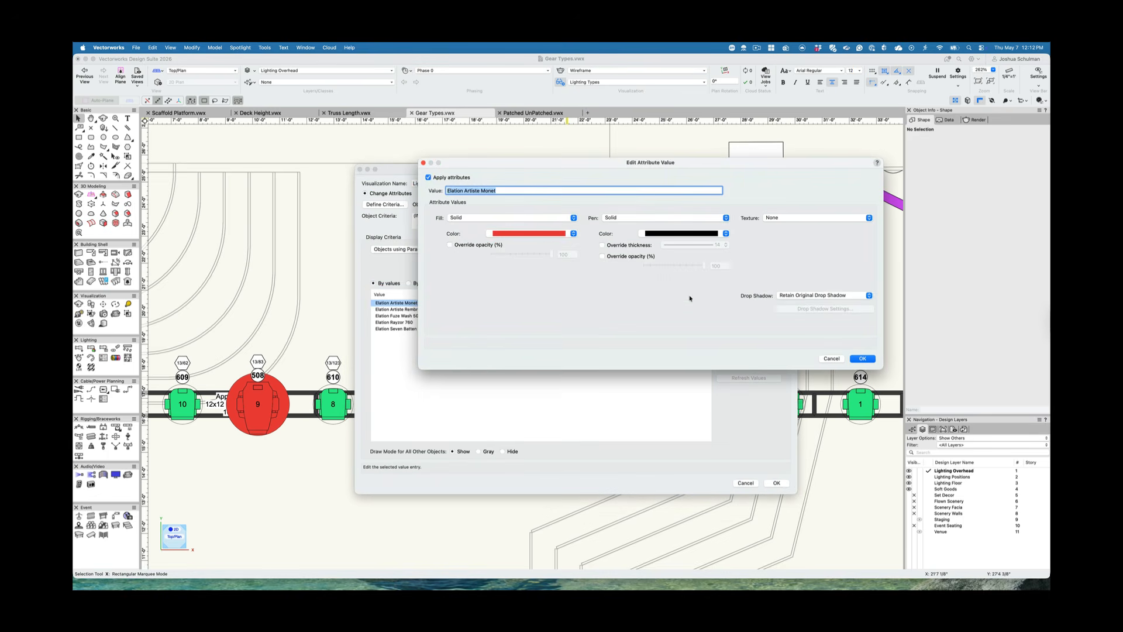
click(515, 220)
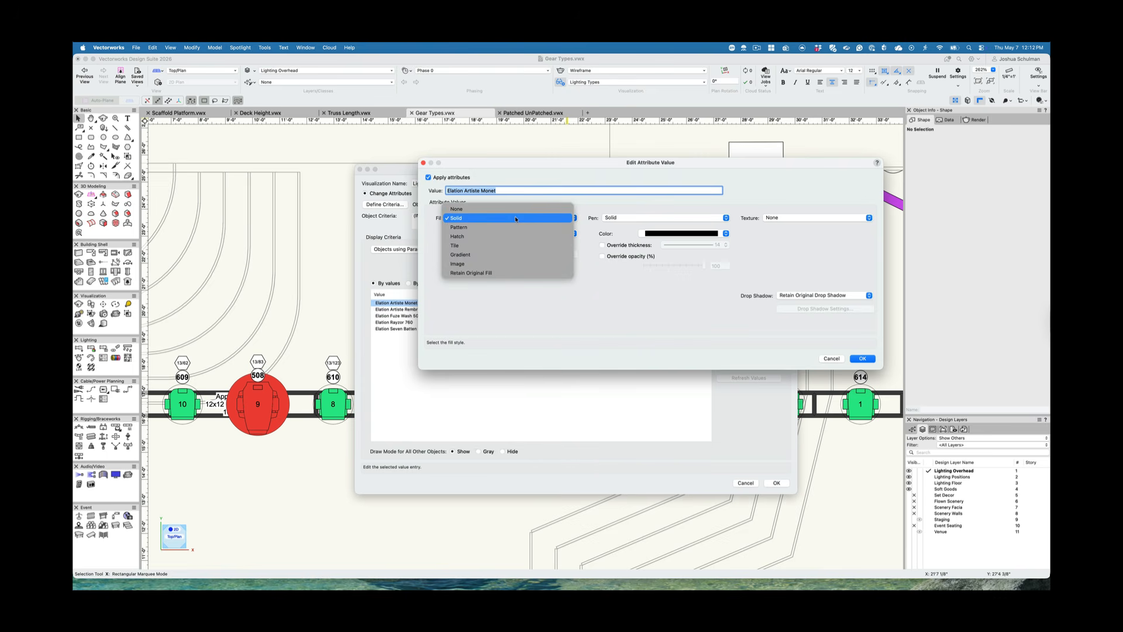
click(470, 273)
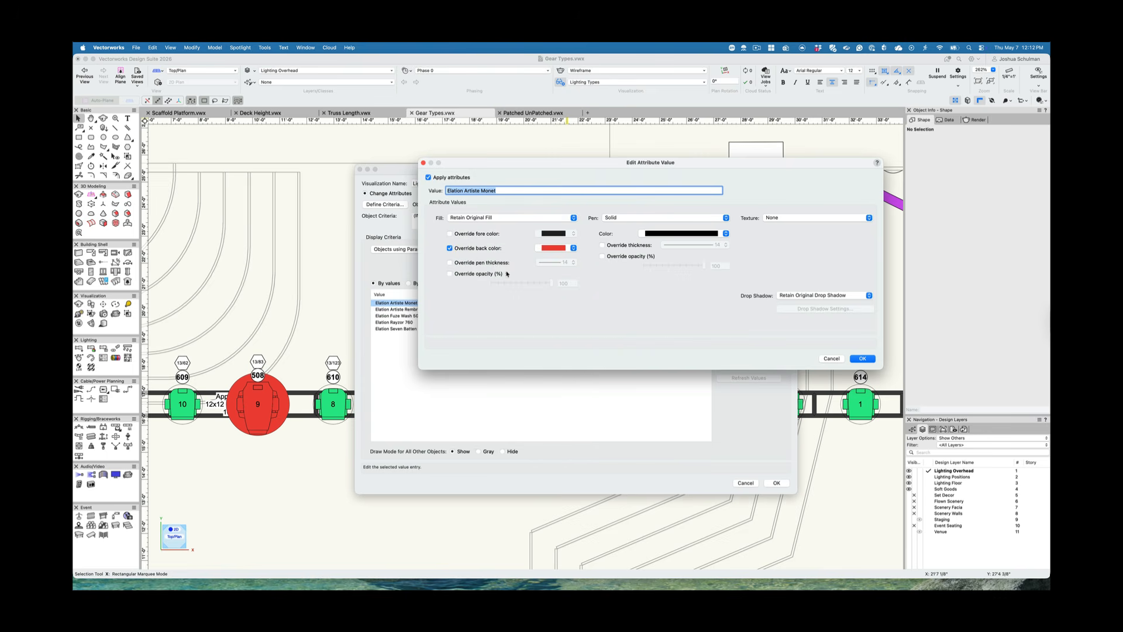
click(863, 359)
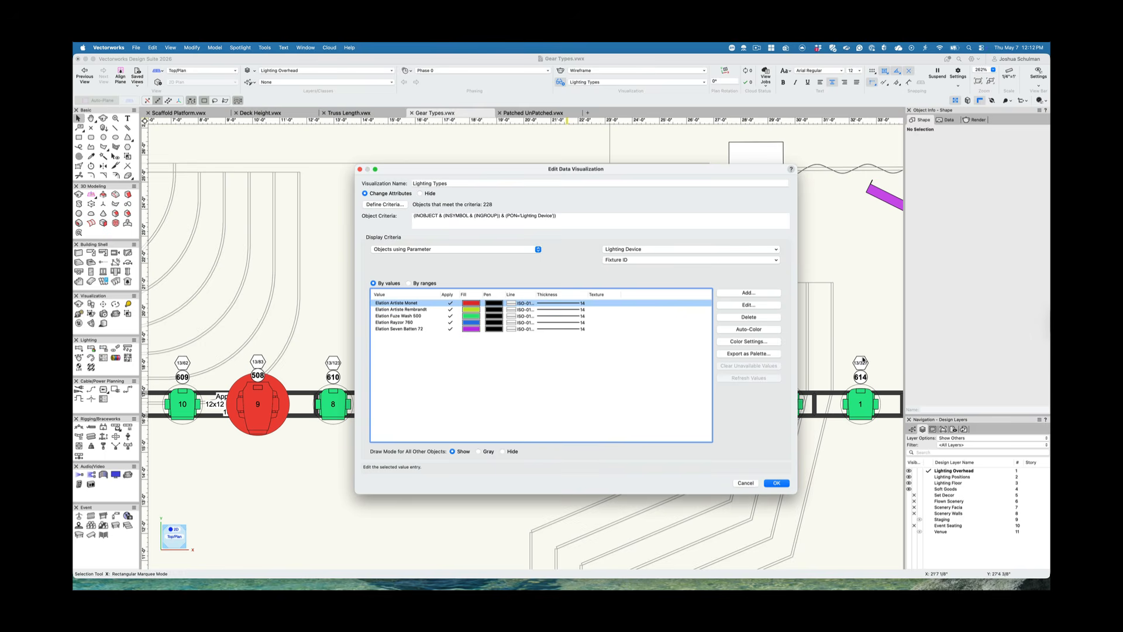
click(777, 482)
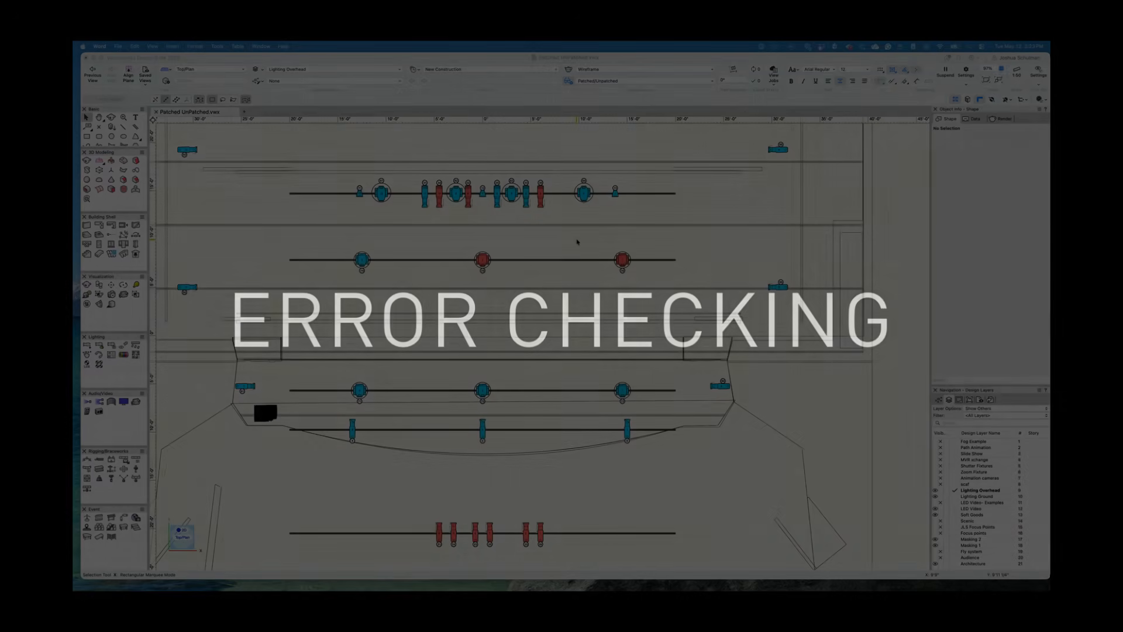
Inspect the universe and DMX address fields of the red channel 36 fixture on the #2 ELECTRIC position.
scroll(576, 241, up, 3)
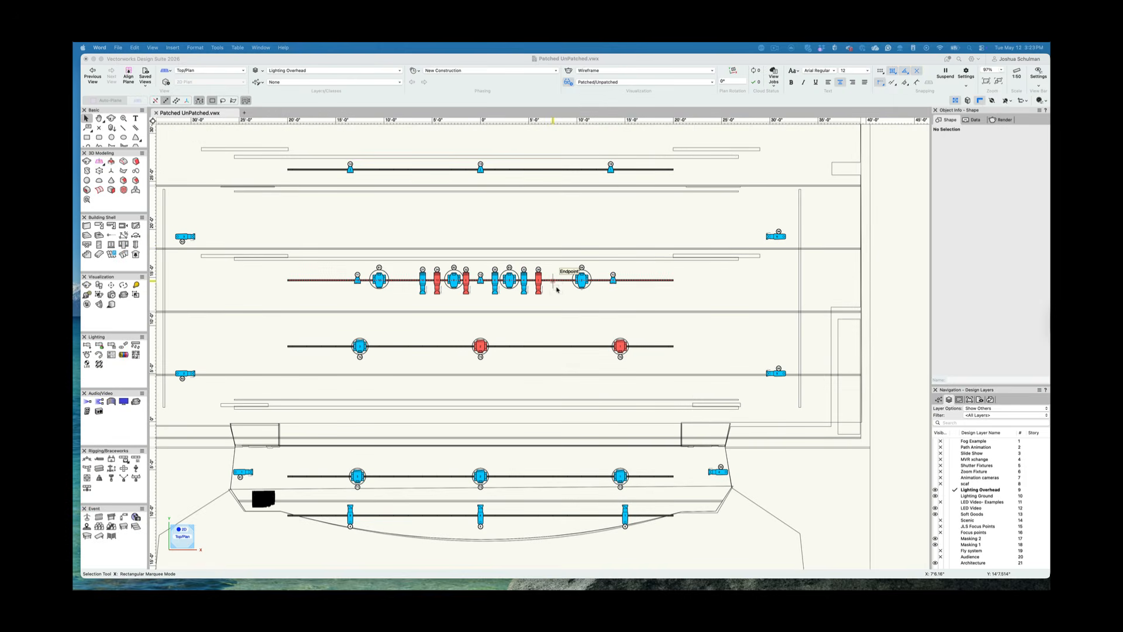
click(556, 289)
scroll(556, 289, up, 5)
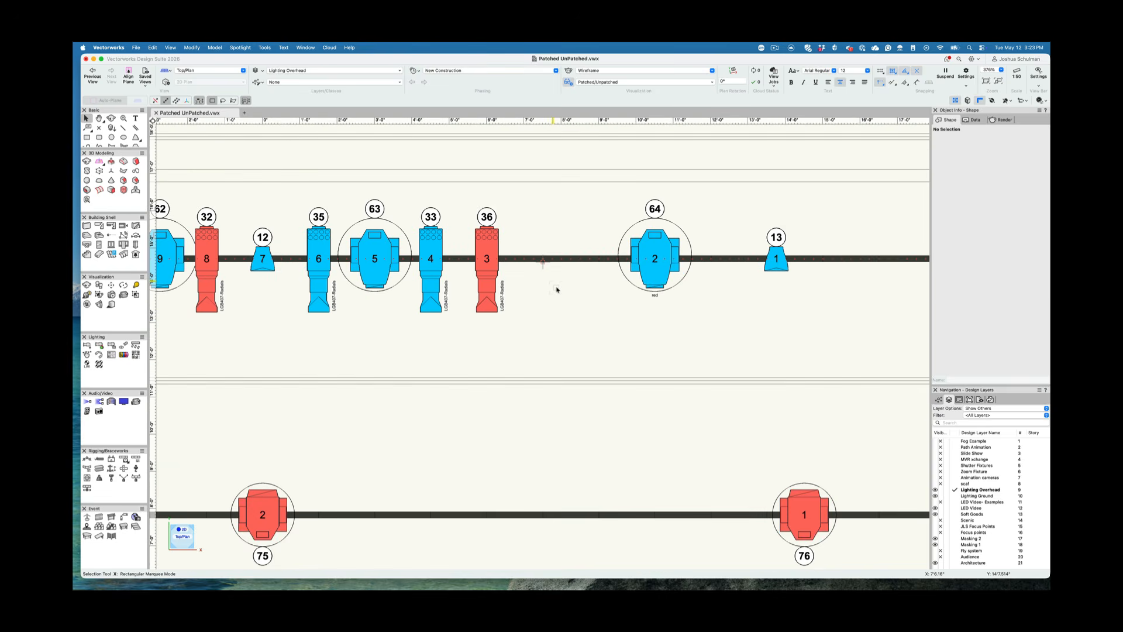
scroll(556, 289, up, 1)
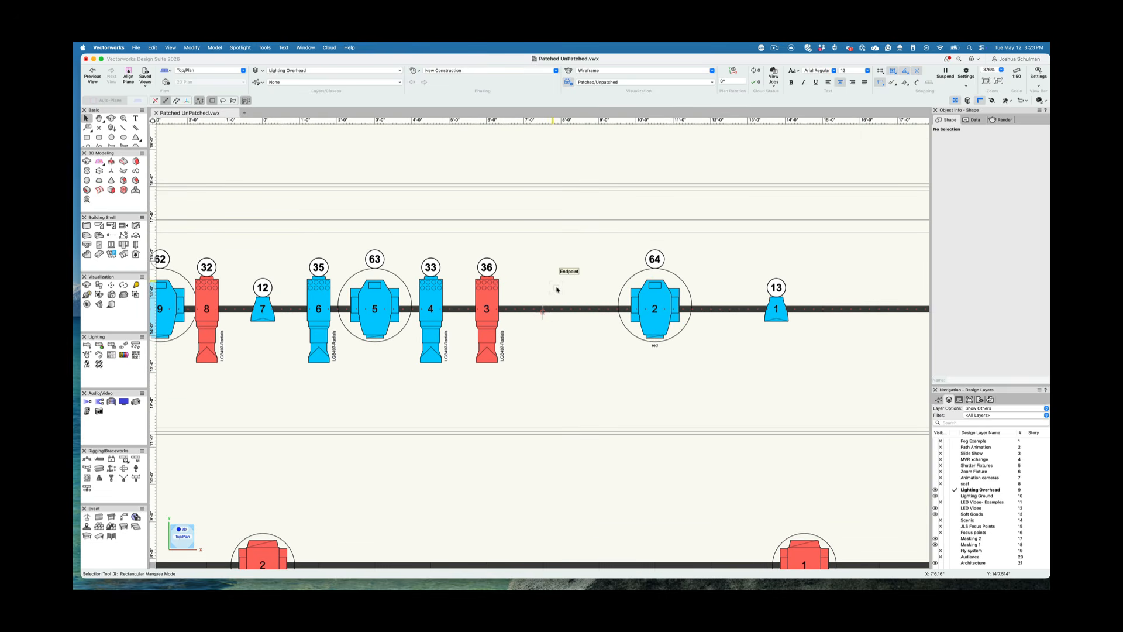
click(472, 298)
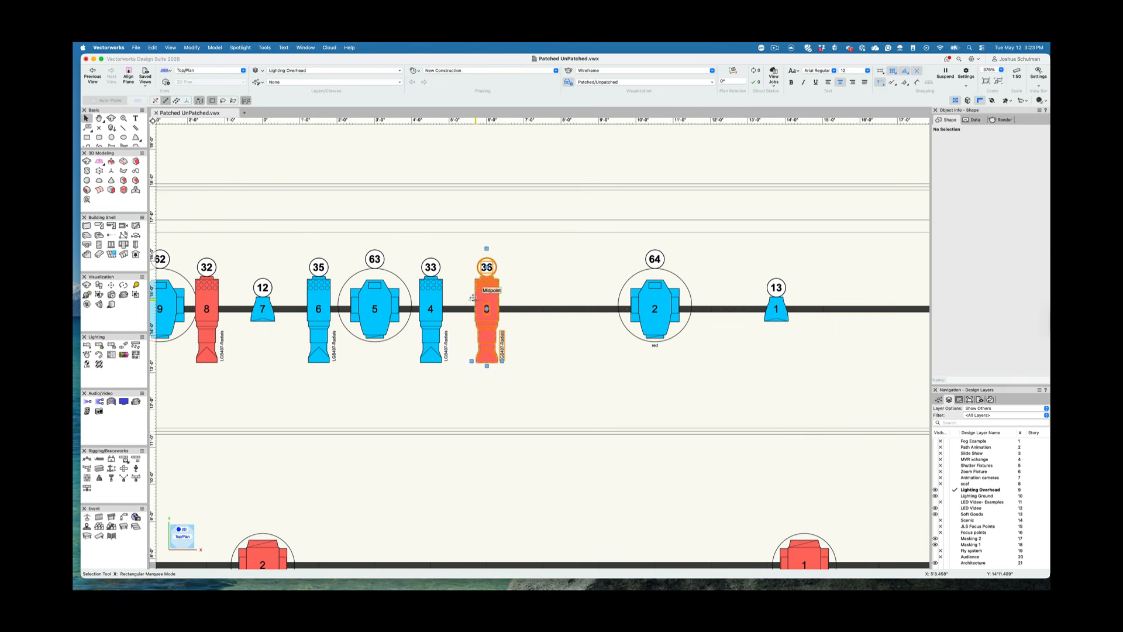
scroll(943, 331, down, 3)
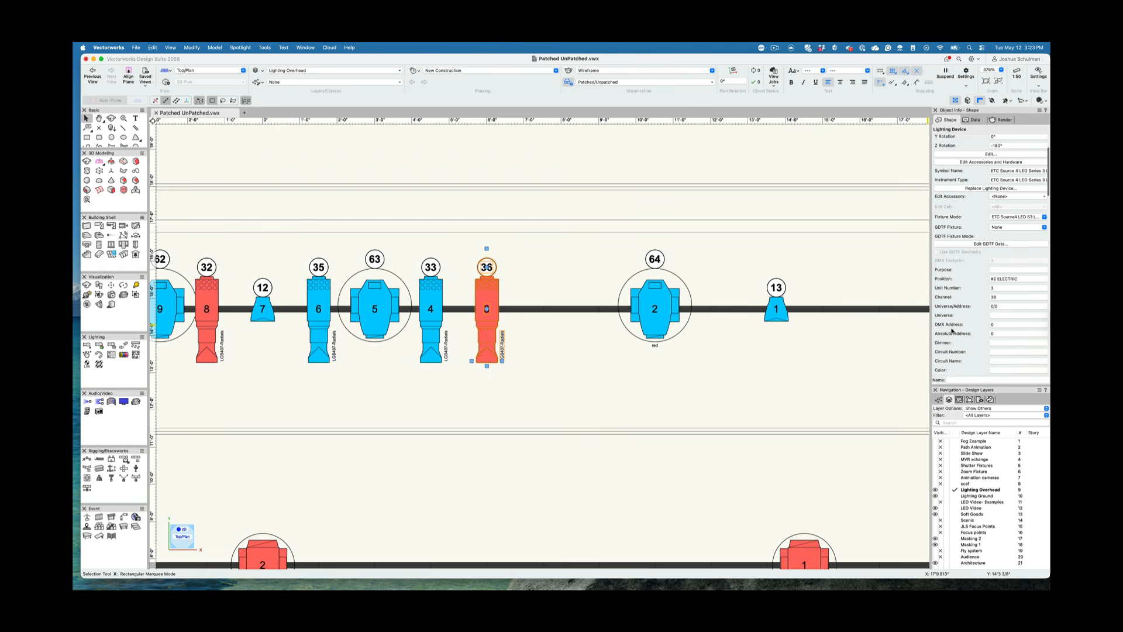
click(1002, 324)
click(832, 377)
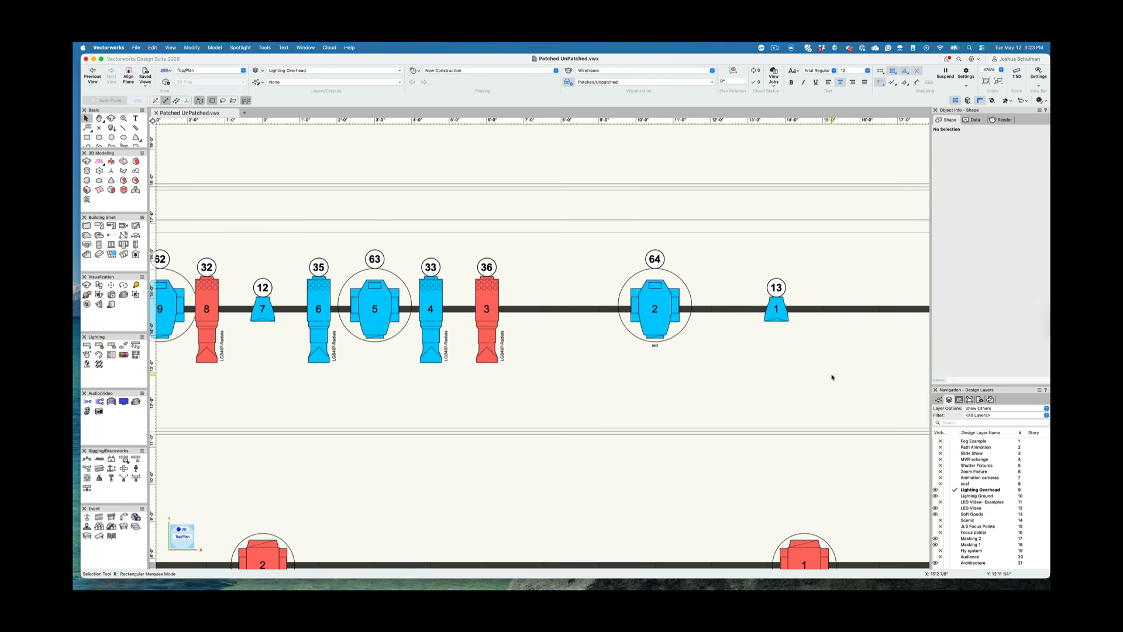
Review the display criteria and fill colors of the Patched/Unpatched data visualization, leaving its settings as they are.
click(590, 83)
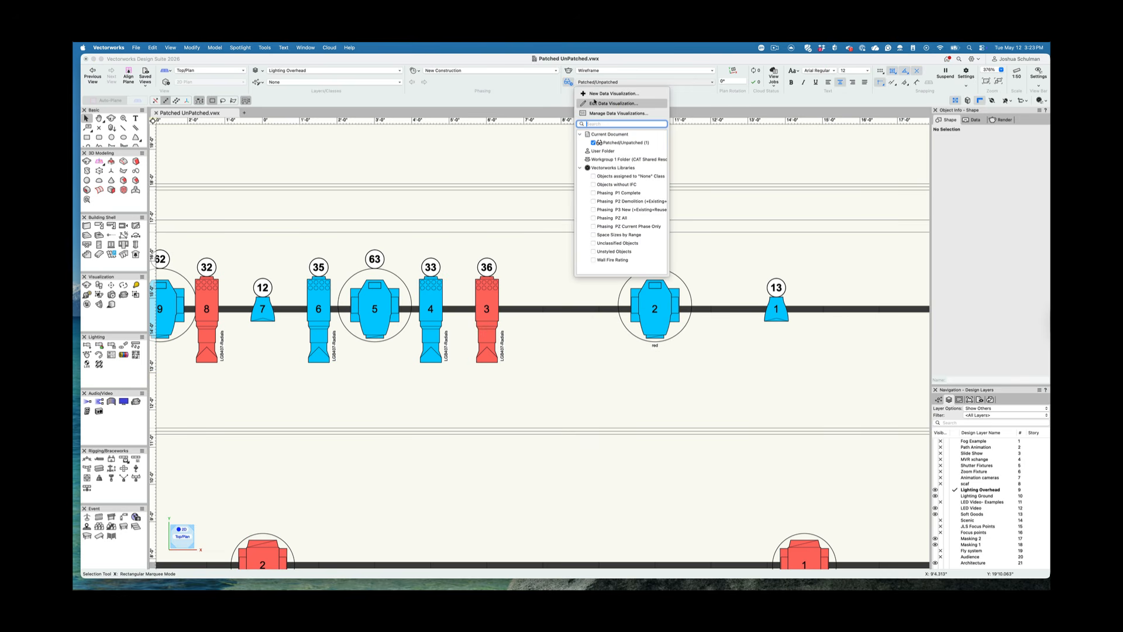
click(594, 101)
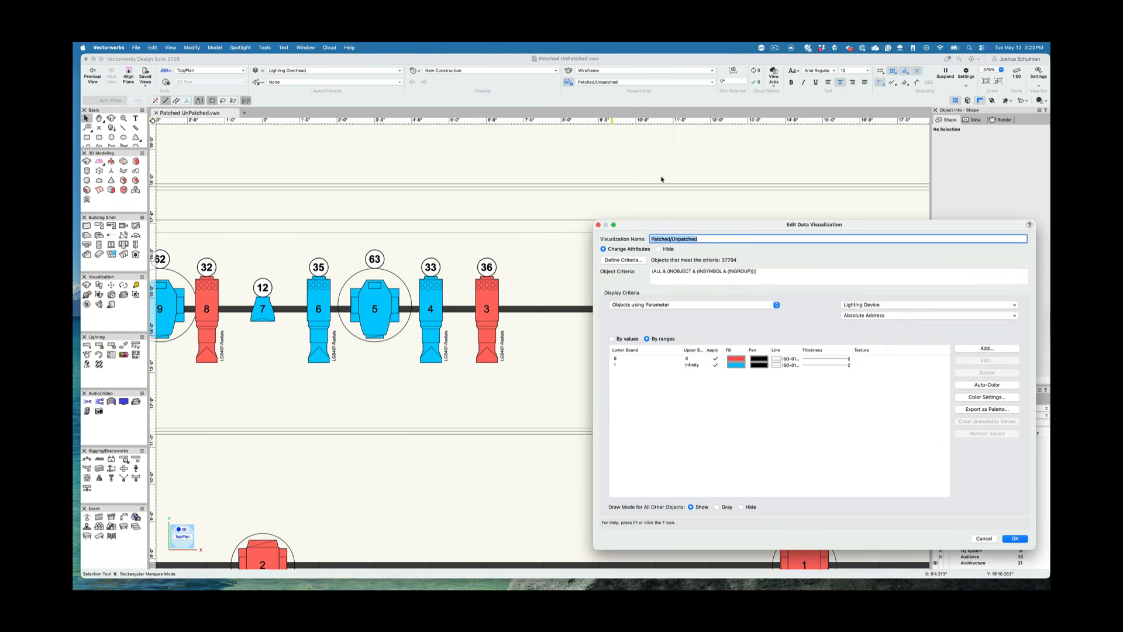
drag(692, 226, 539, 147)
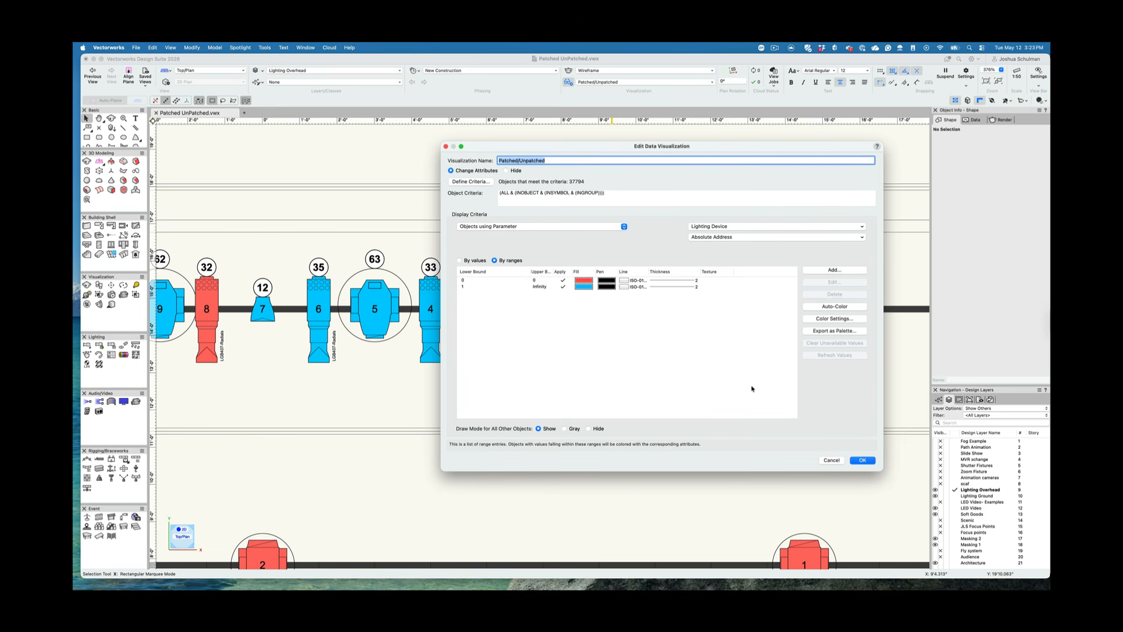
click(865, 462)
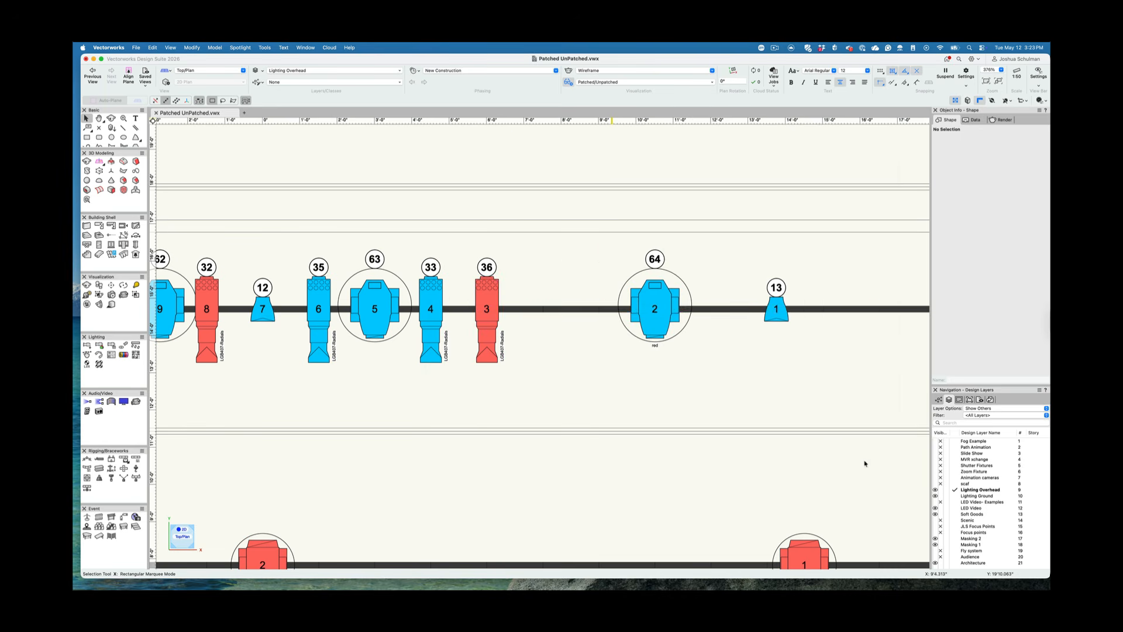
Patch the channel 36 fixture by setting its universe to 1.
click(494, 332)
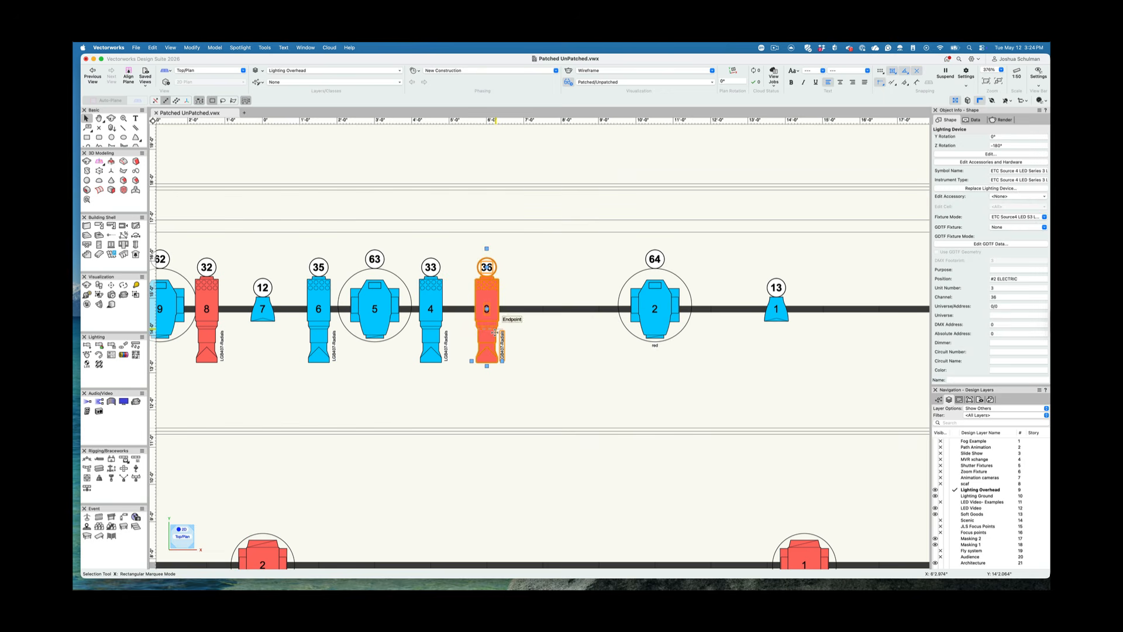
click(1002, 315)
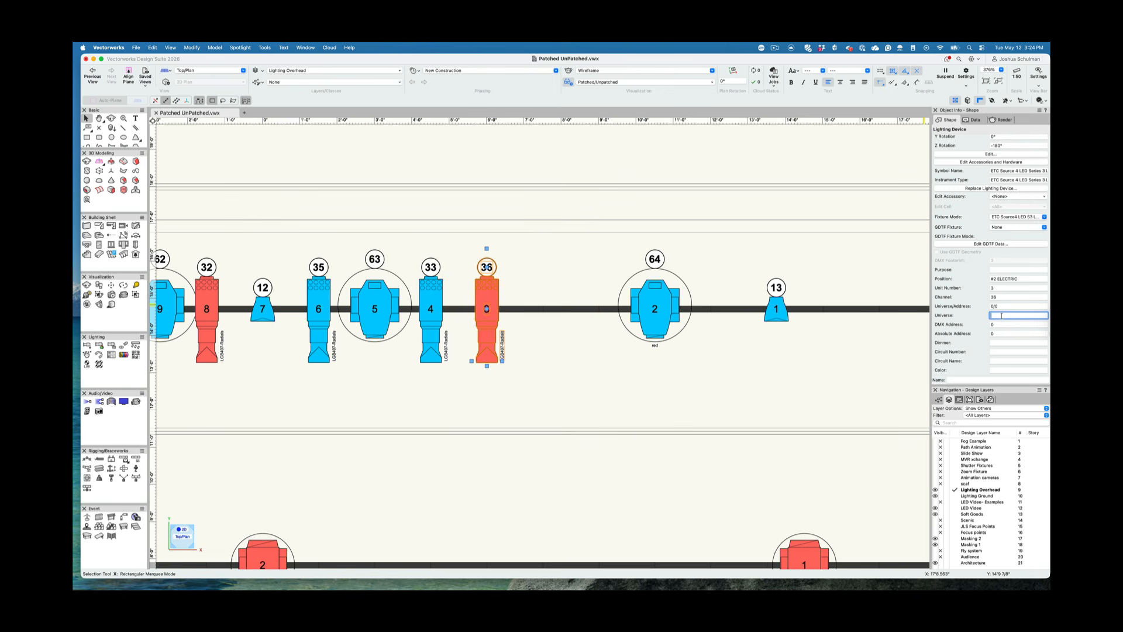
text(1)
key(Tab)
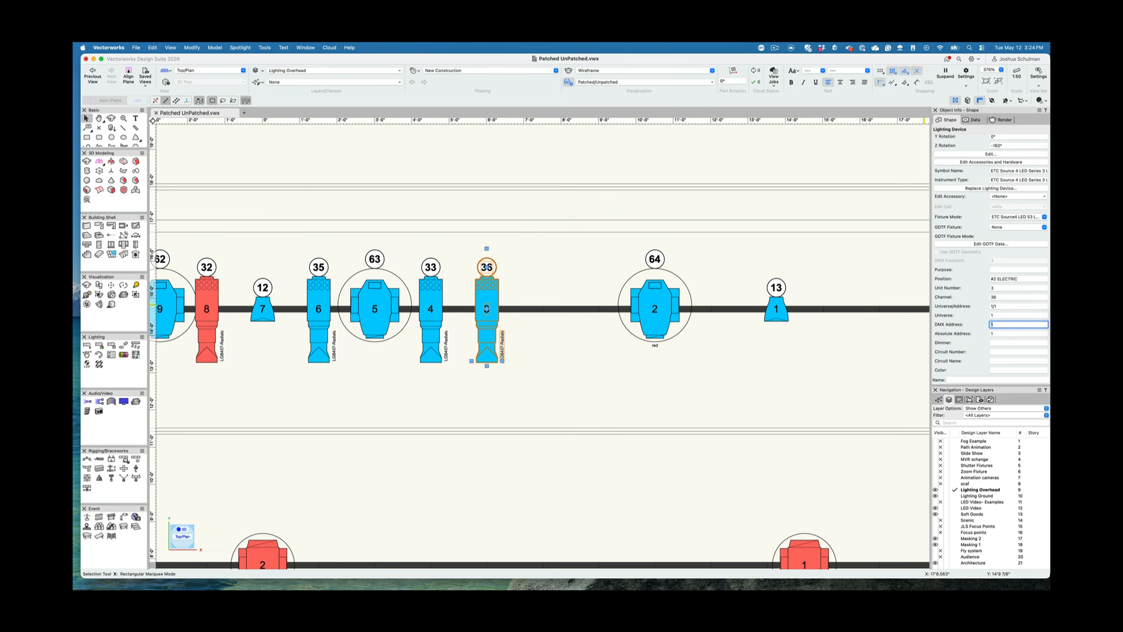
click(656, 415)
scroll(656, 415, down, 3)
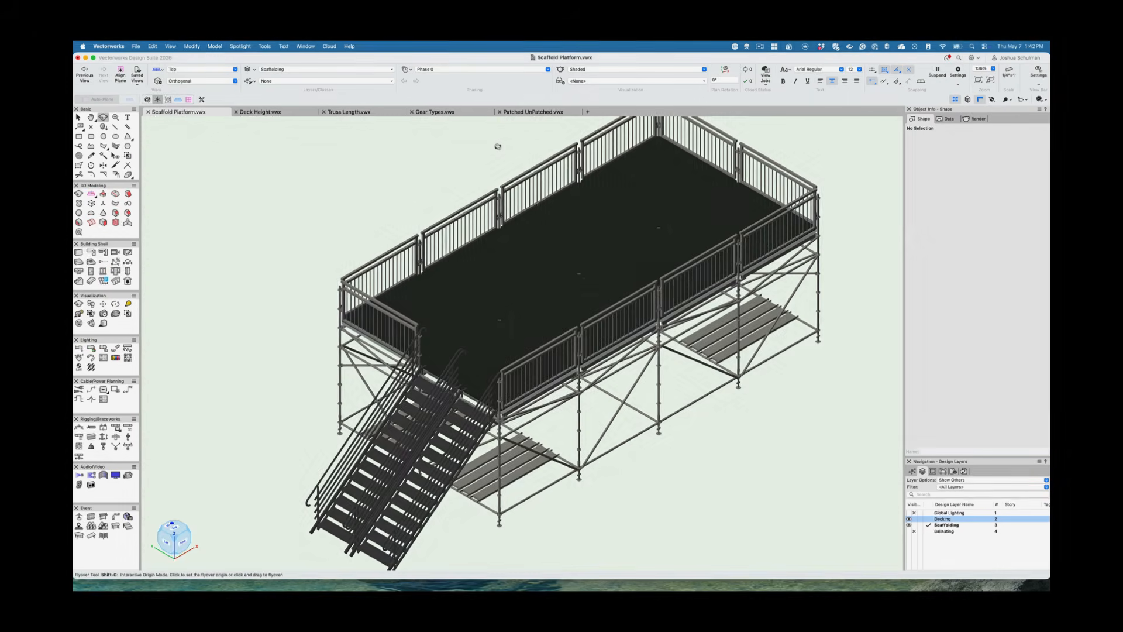
View the scaffold platform from the front at a slight angle and turn on the Scaffold Colors data visualization.
key(KP_2)
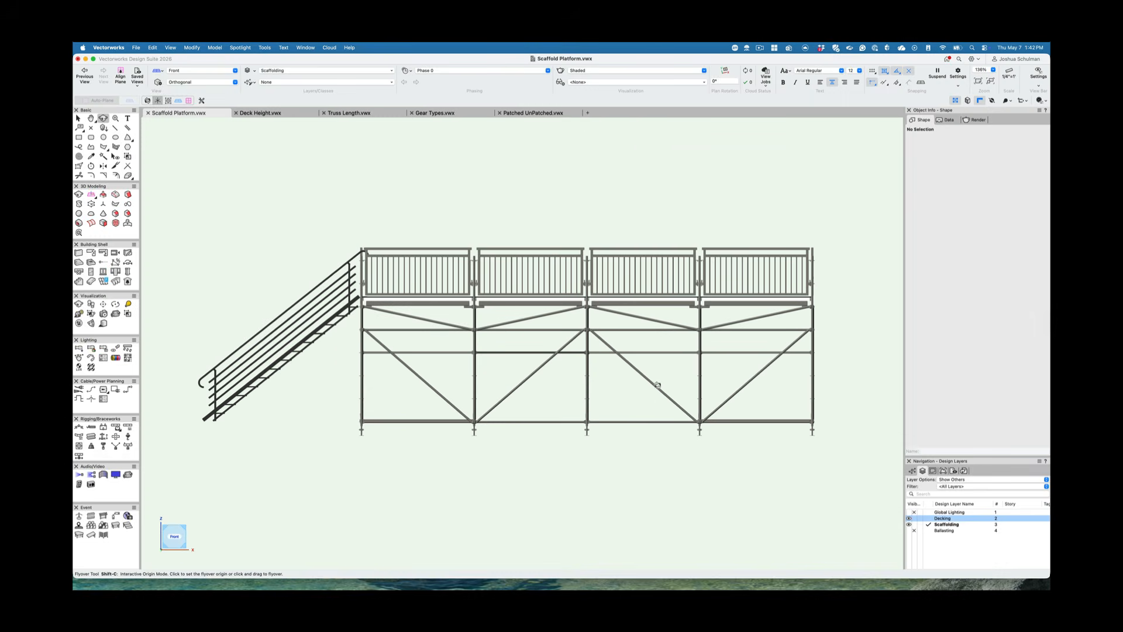
drag(670, 409, 641, 415)
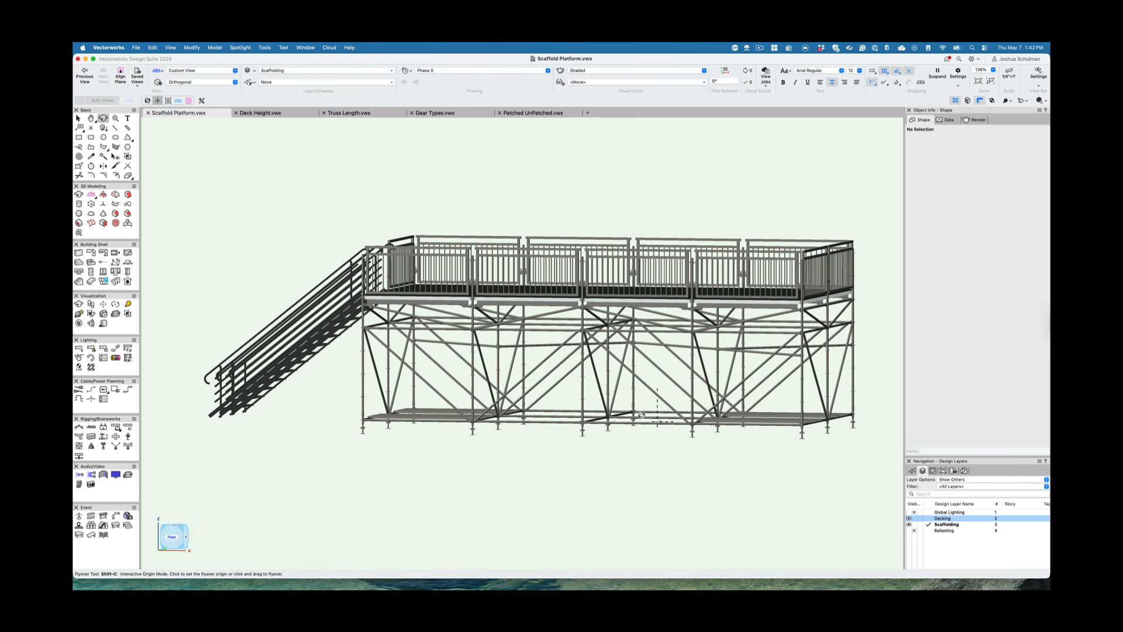
click(560, 83)
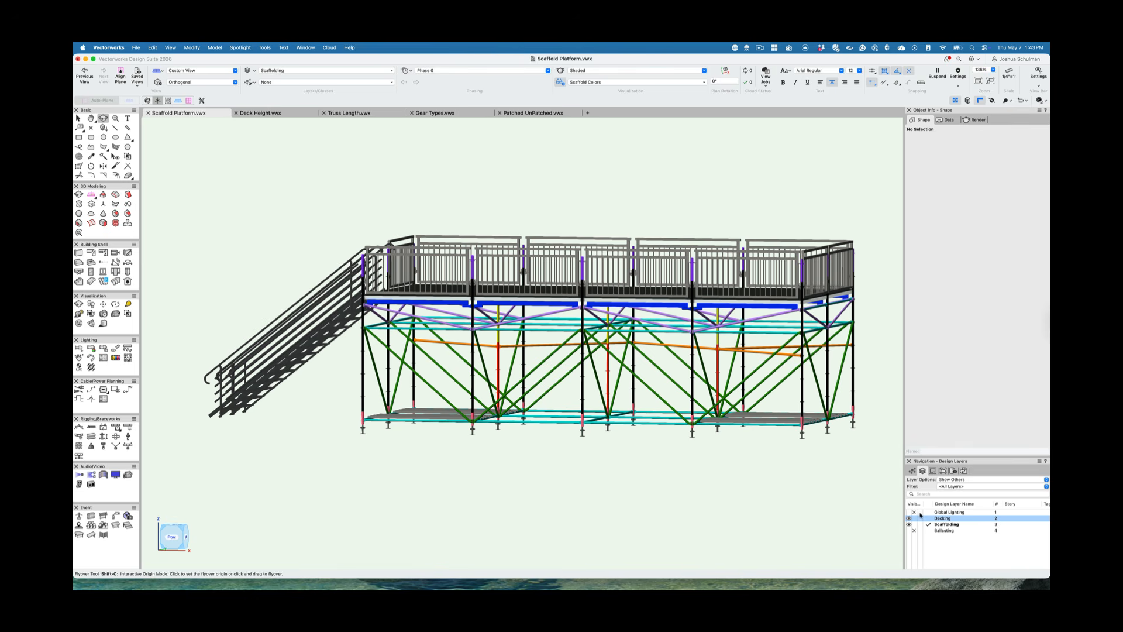
Gray out the Decking layer and examine the color-coded scaffolding members beneath it in 3D.
click(921, 519)
drag(795, 469, 763, 458)
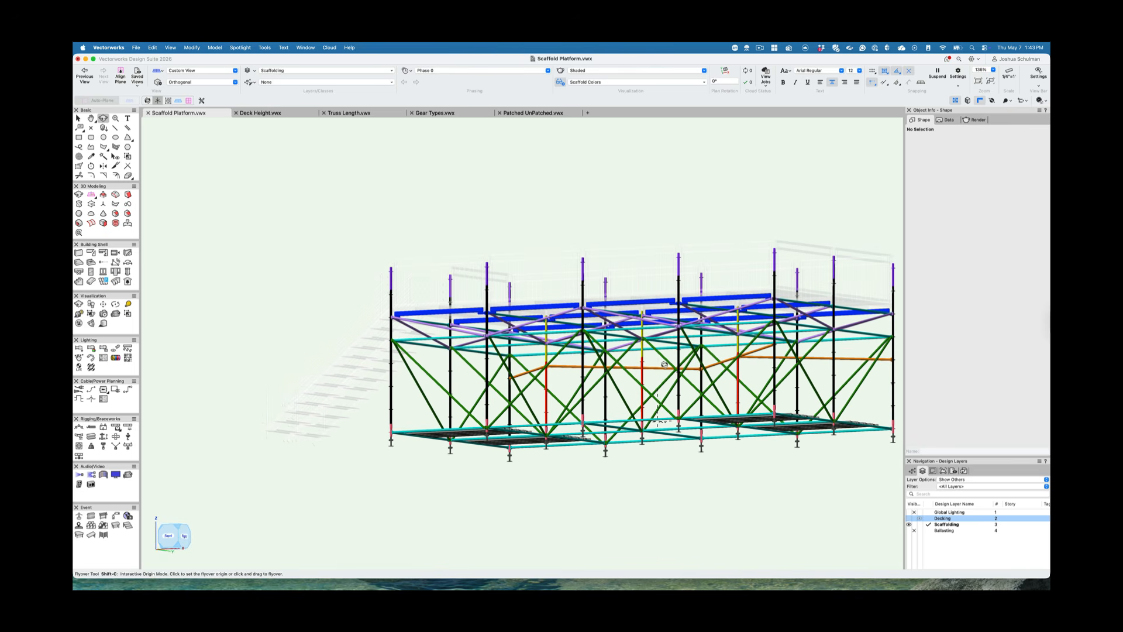
scroll(665, 364, up, 5)
scroll(664, 364, down, 5)
scroll(665, 364, up, 2)
scroll(665, 365, right, 3)
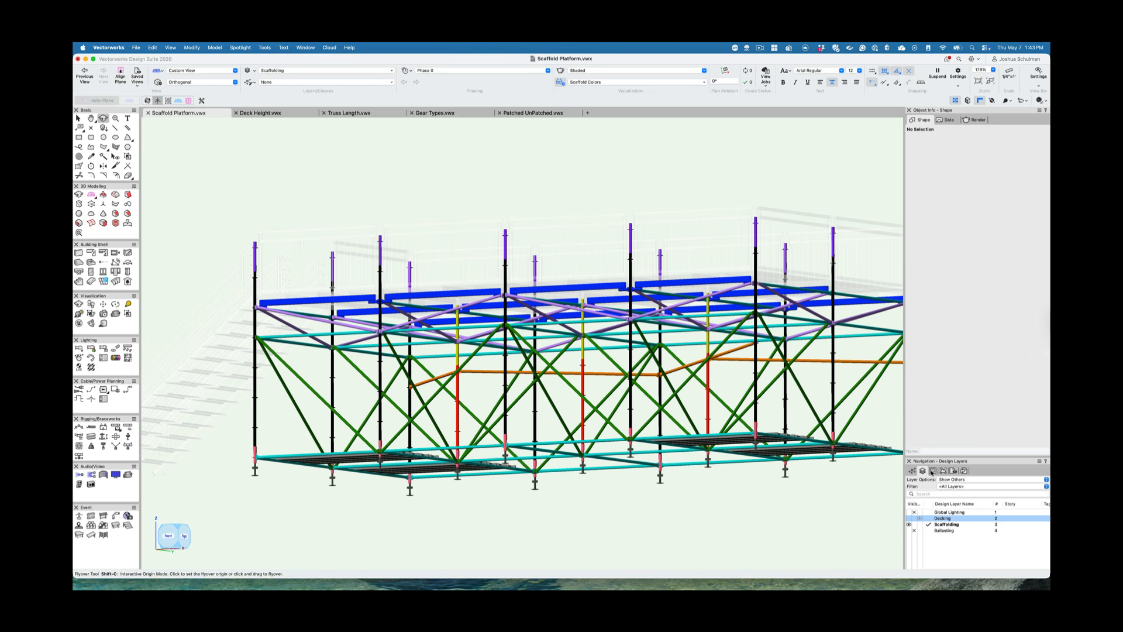
Open sheet layer Sht-1 and create a data visualization legend for the scaffold viewport.
click(933, 471)
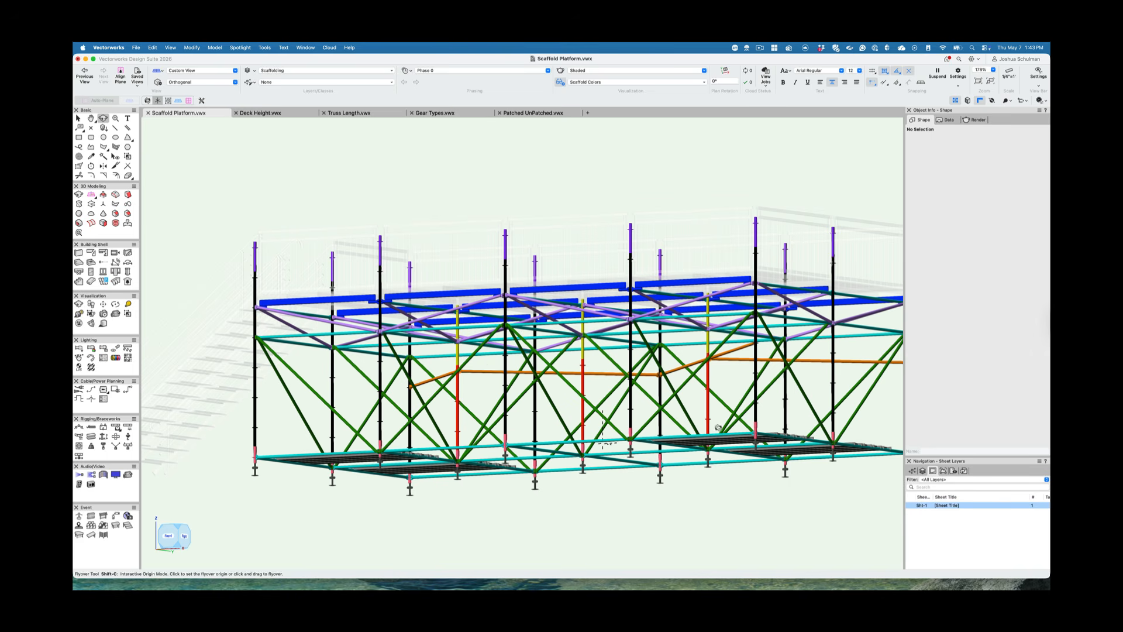
click(910, 507)
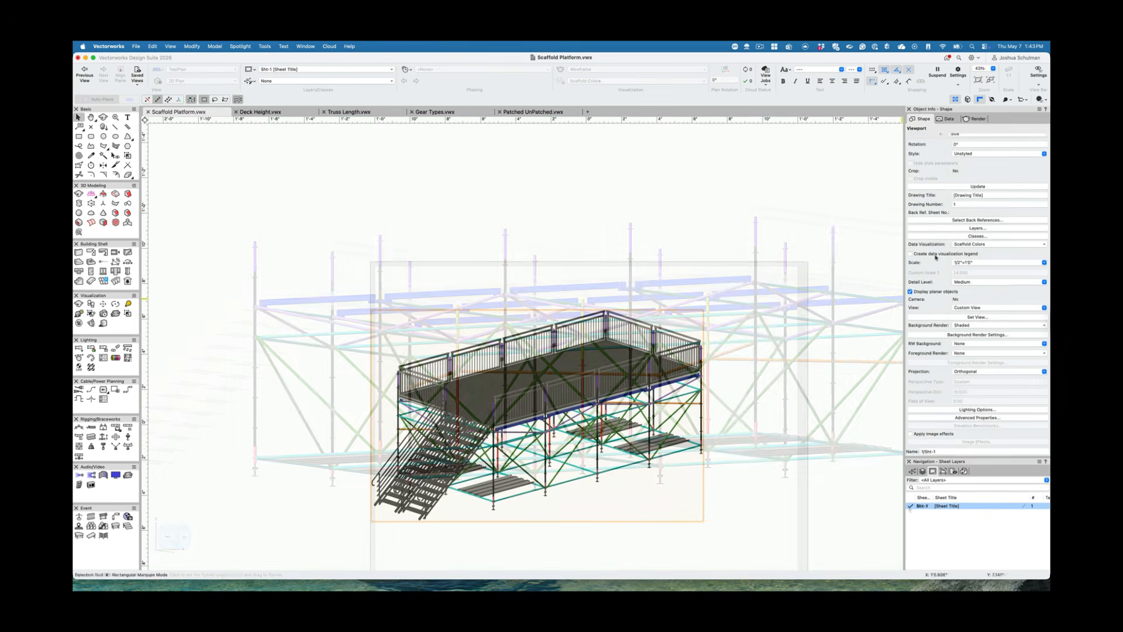
click(911, 254)
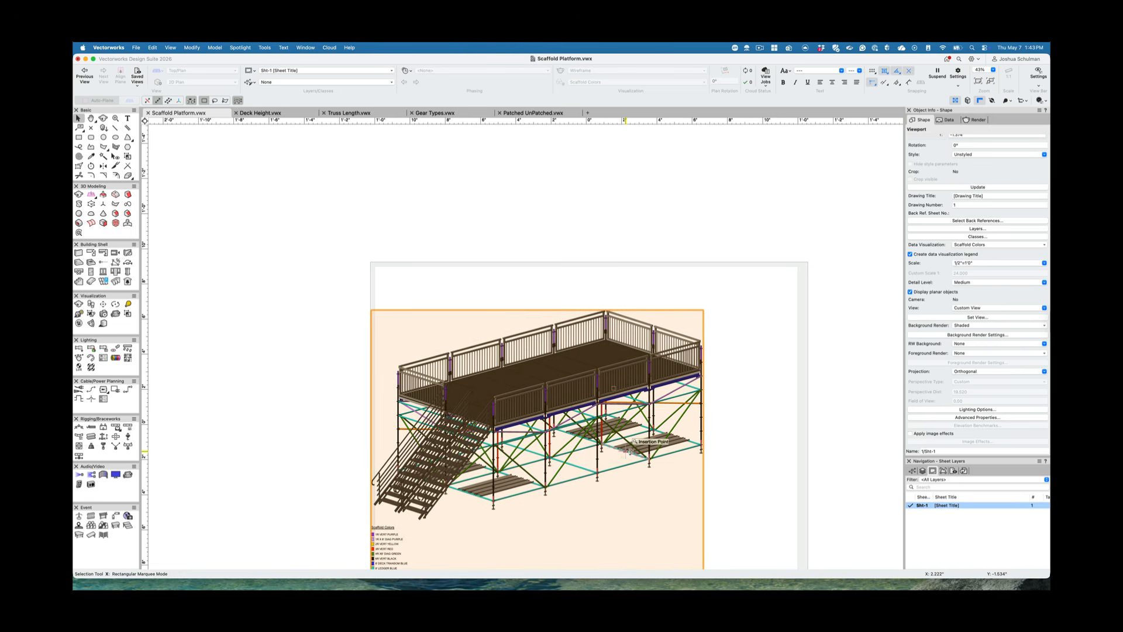
Edit the scaffold viewport's annotations and move the Scaffold Colors legend to the open area beside the platform's right end.
double_click(629, 450)
key(Return)
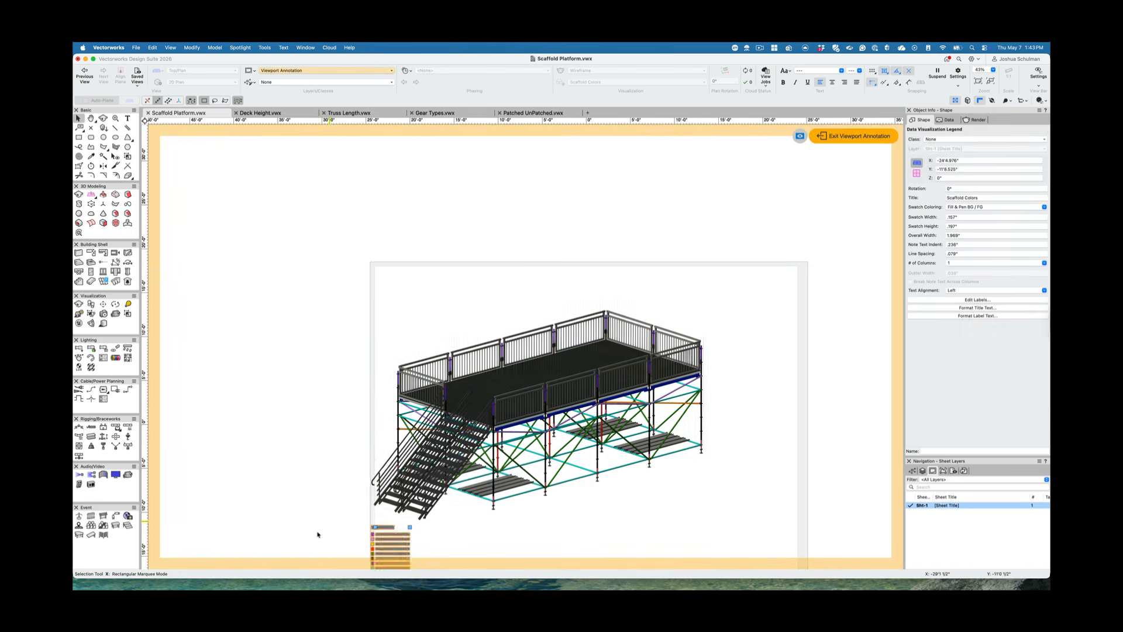
drag(382, 527, 726, 350)
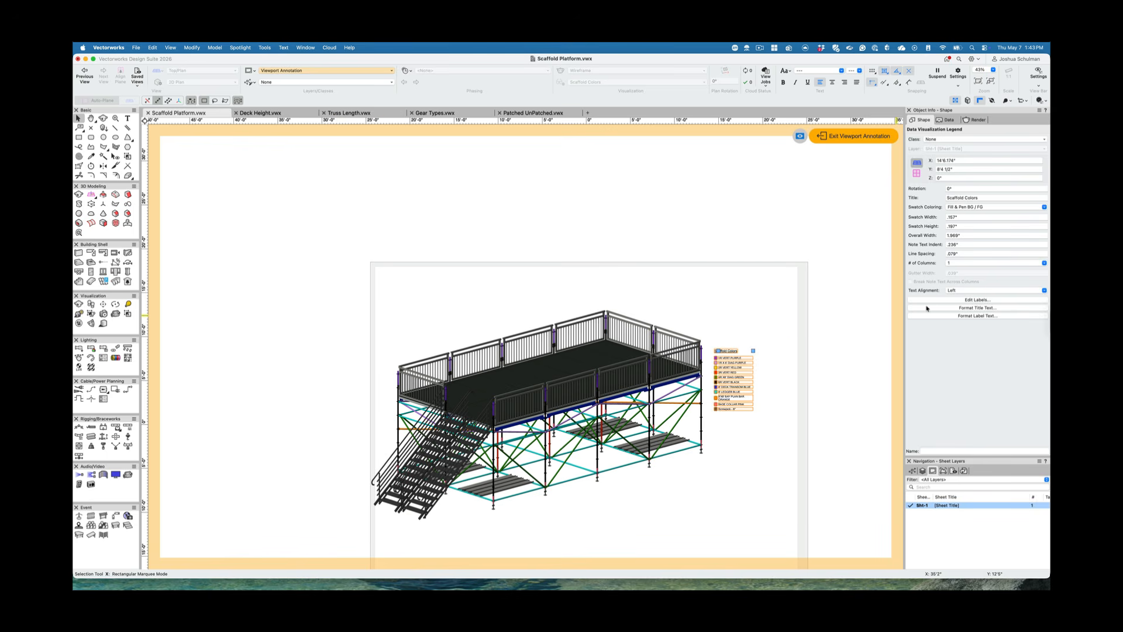
Set the Scaffold Colors legend to 2 columns and exit the viewport annotations.
click(953, 264)
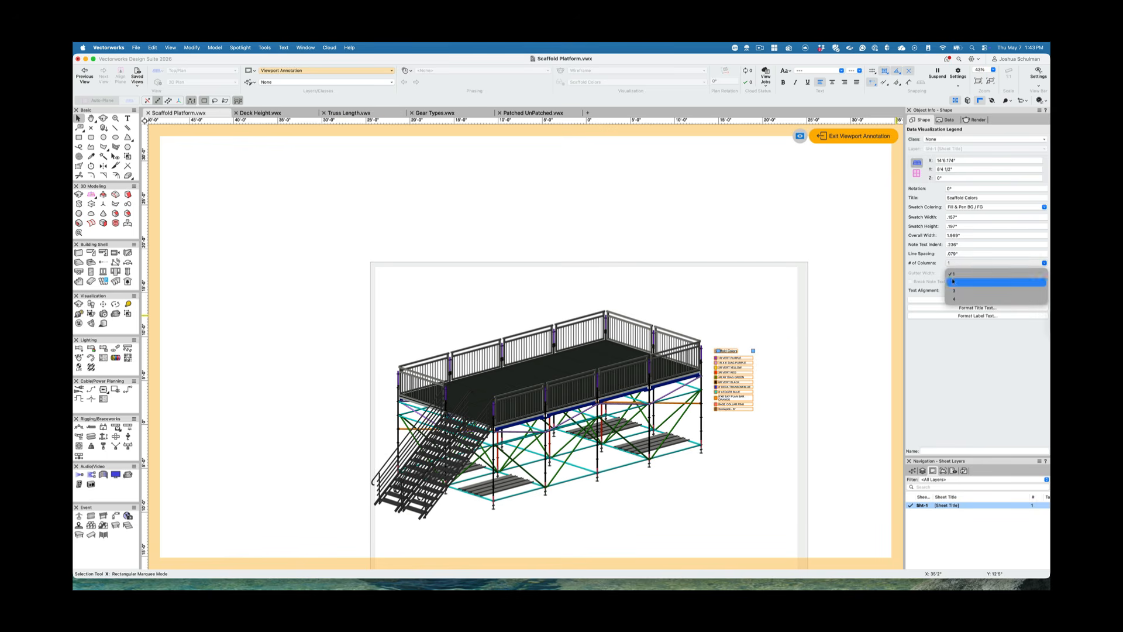
click(953, 282)
click(737, 405)
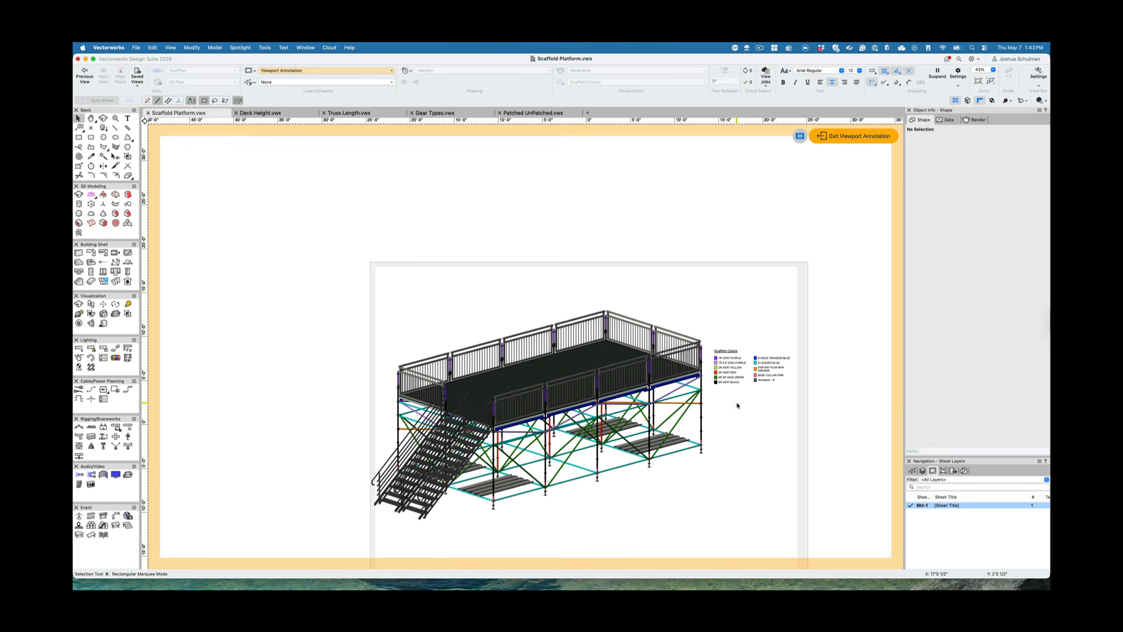
click(845, 136)
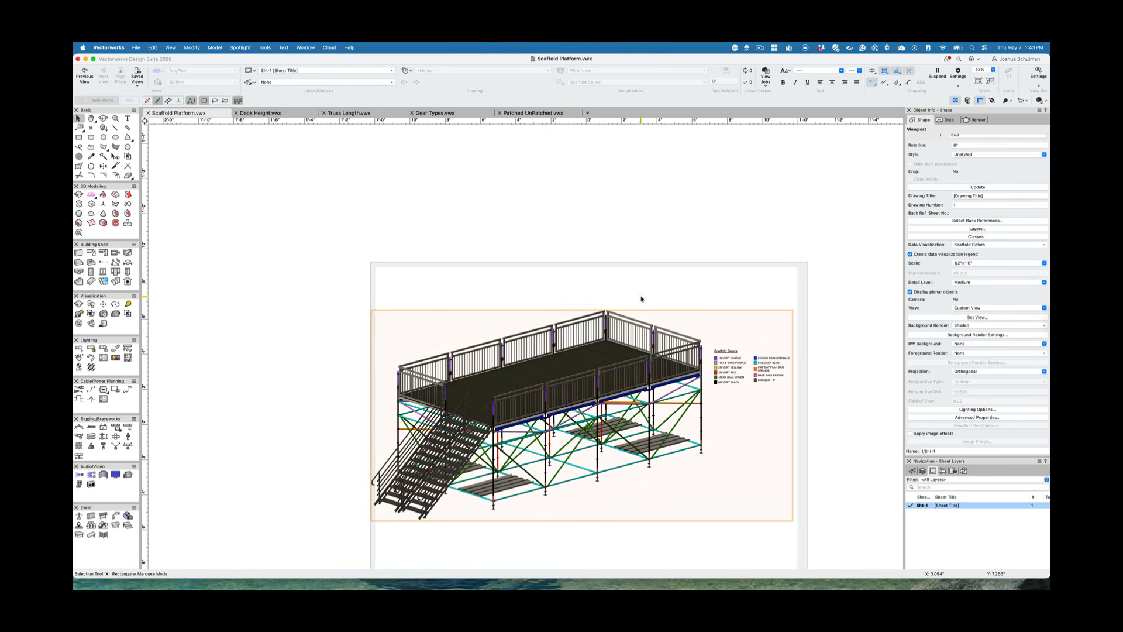
scroll(640, 299, down, 2)
click(632, 273)
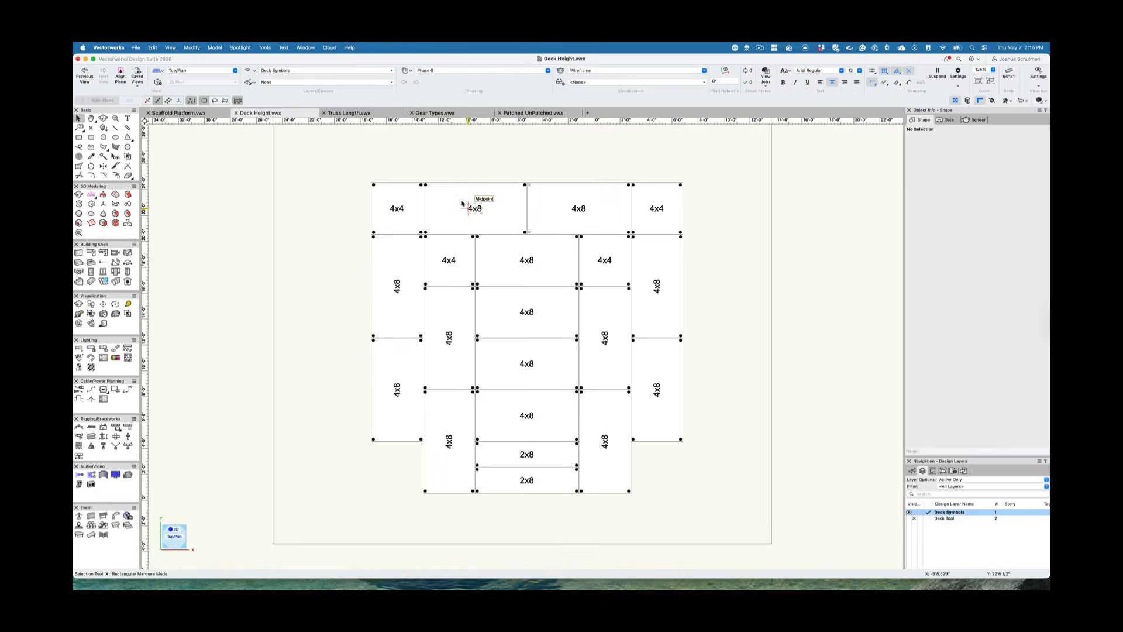
In the Deck Height file, view the stage decks in 3D and turn on the Symbol Deck Height visualization.
drag(468, 200, 461, 202)
drag(489, 367, 530, 282)
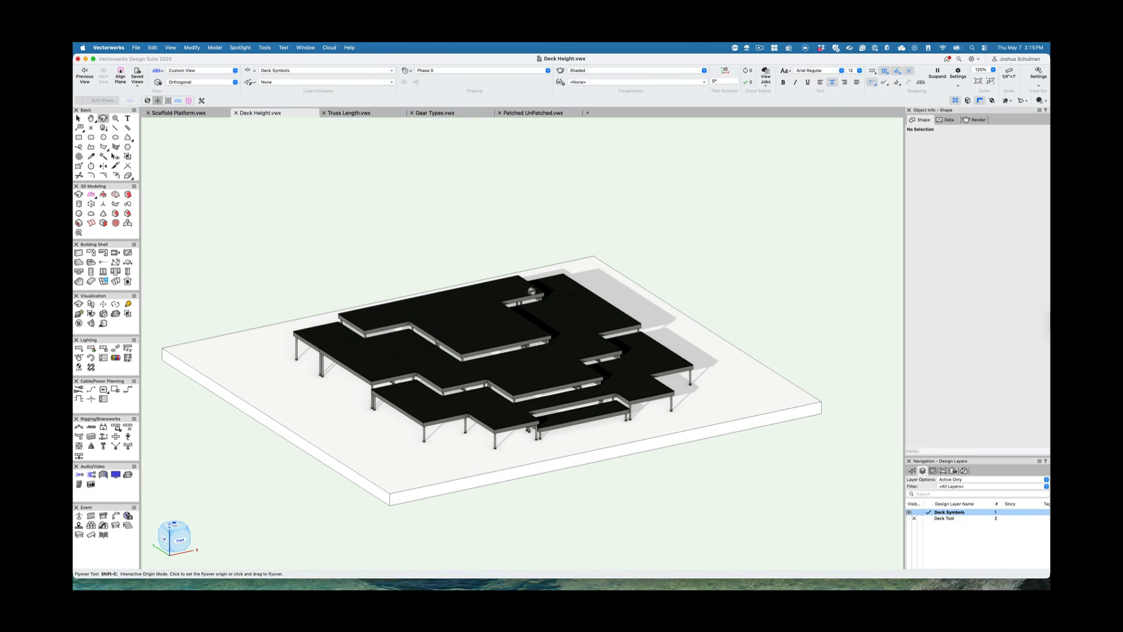
click(561, 82)
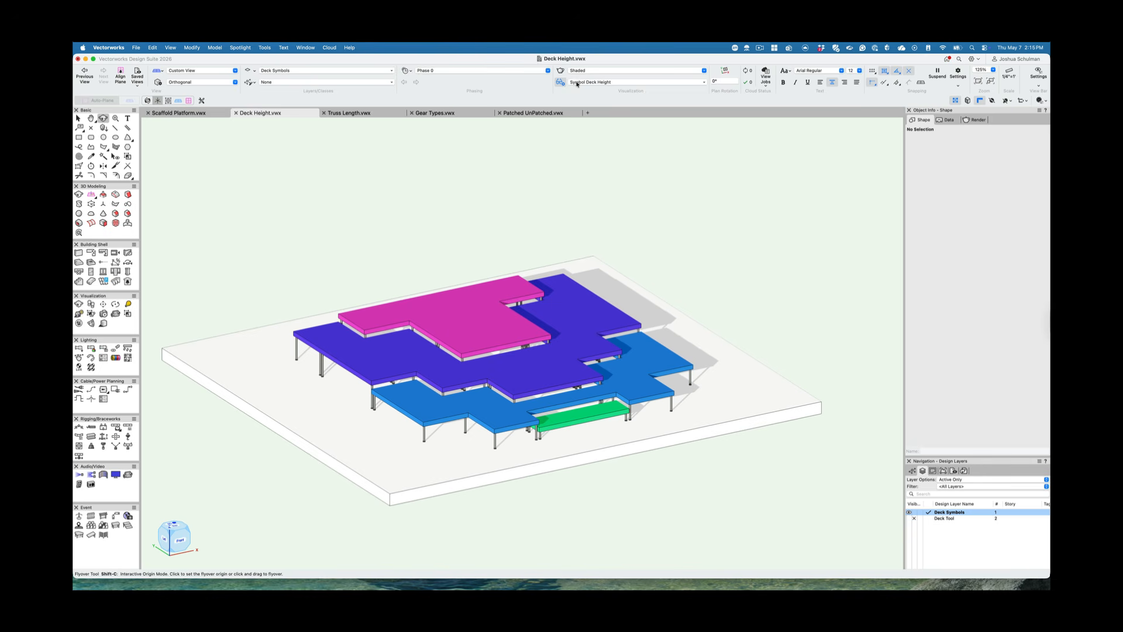
Review the Insertion Pt Z criteria and color values of the Symbol Deck Height visualization, keeping its settings.
click(581, 82)
click(583, 104)
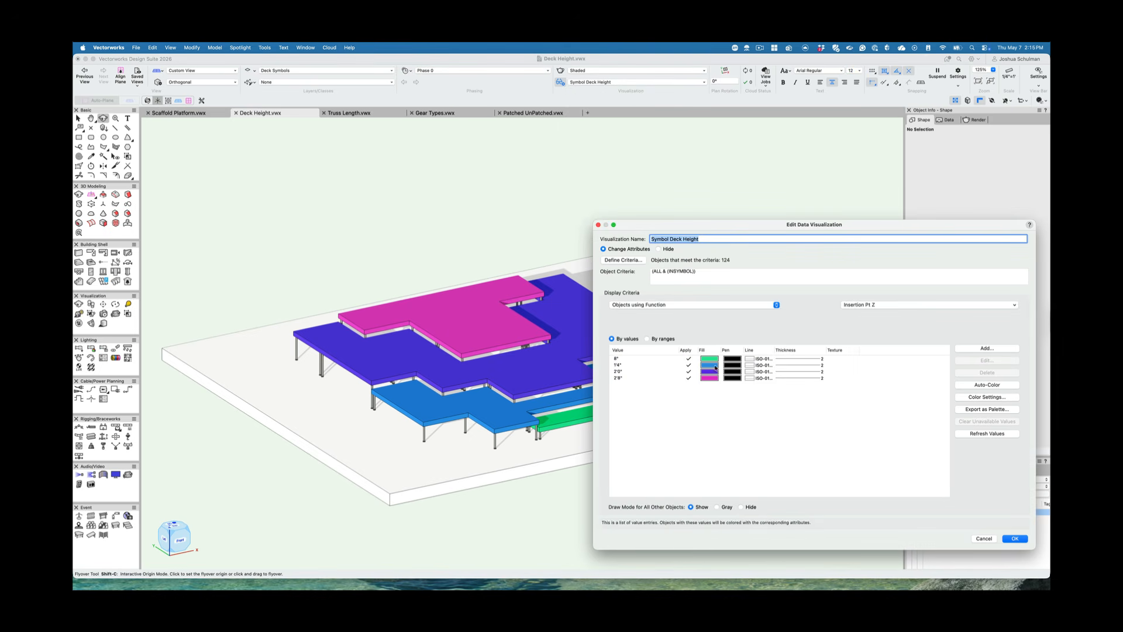
click(1014, 538)
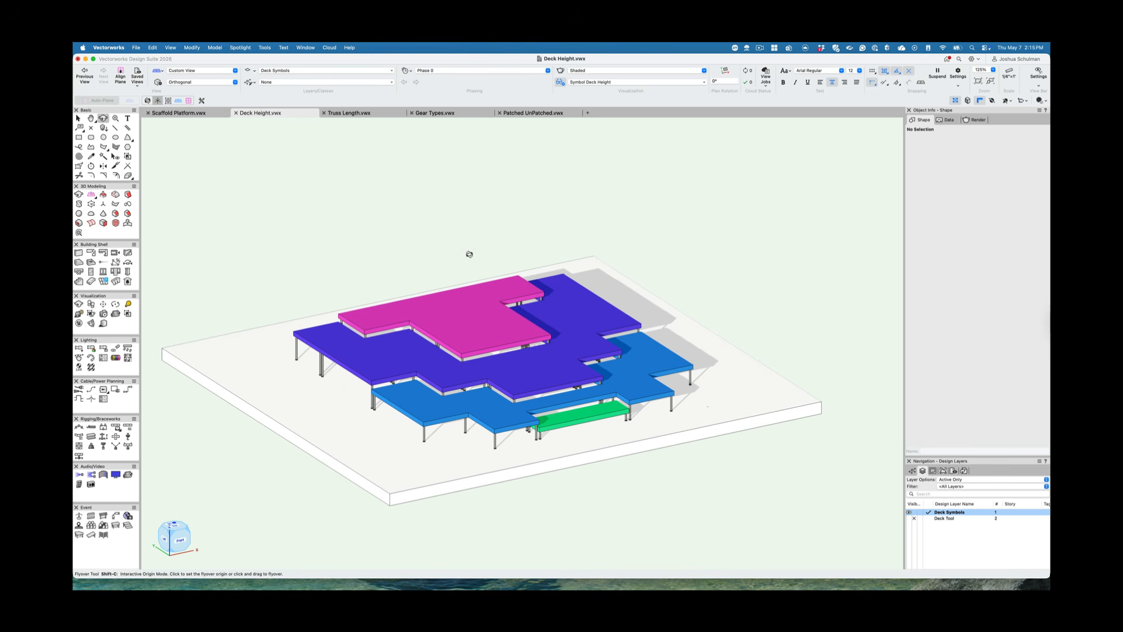
Tilt the deck view higher, create a viewport of it on sheet layer Sht-1 with a Symbol Deck Height legend, and update it.
drag(469, 254, 467, 284)
scroll(467, 284, down, 5)
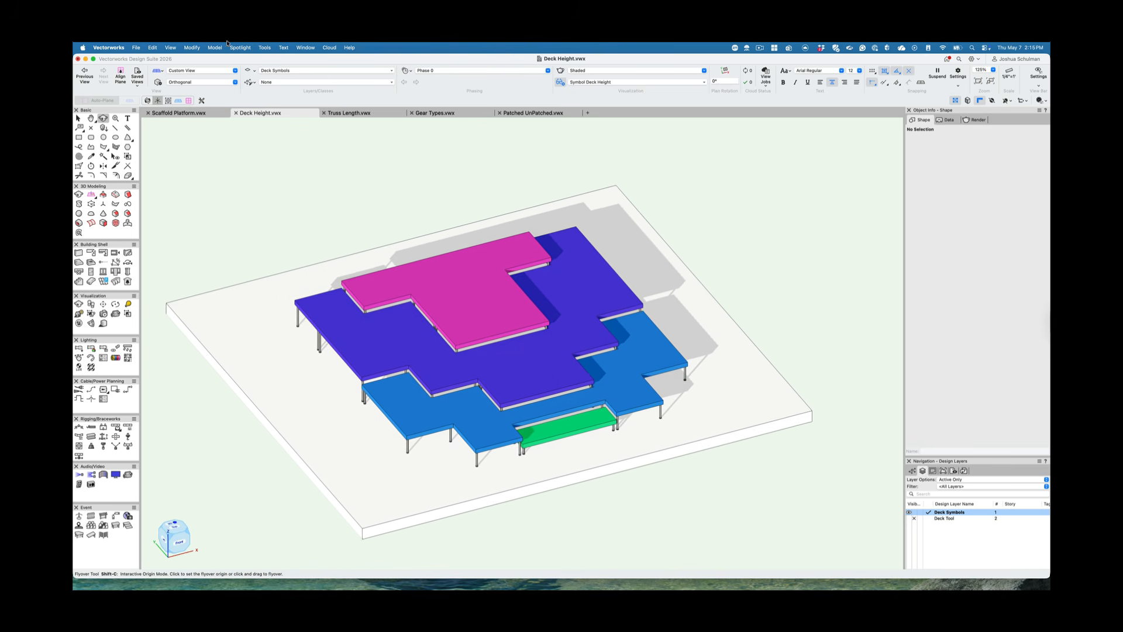
click(166, 48)
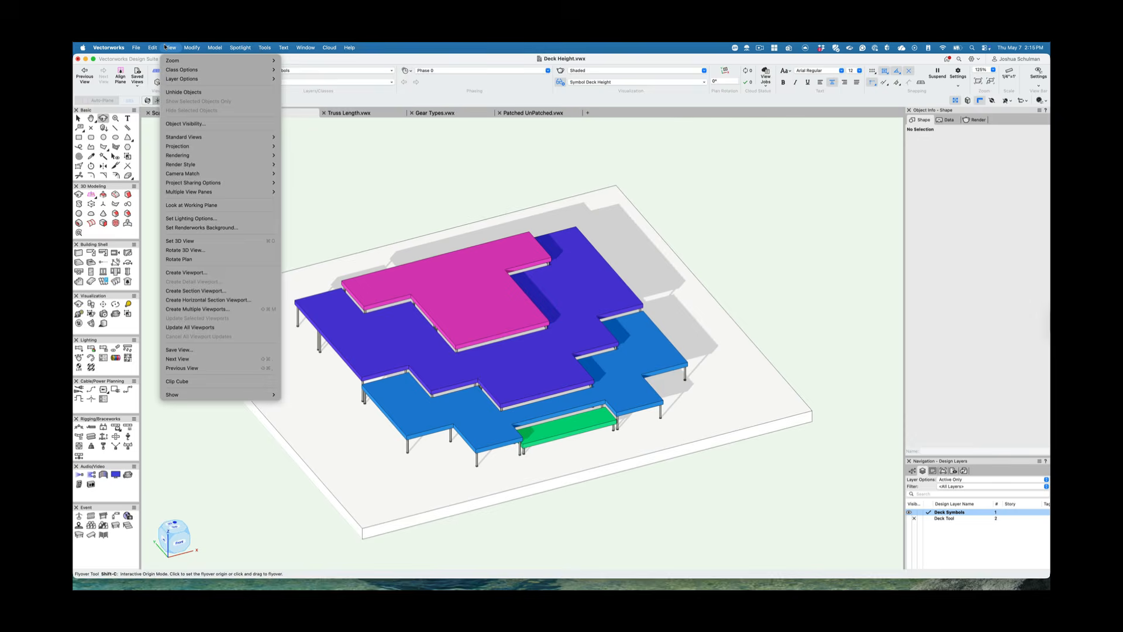
click(182, 273)
key(Return)
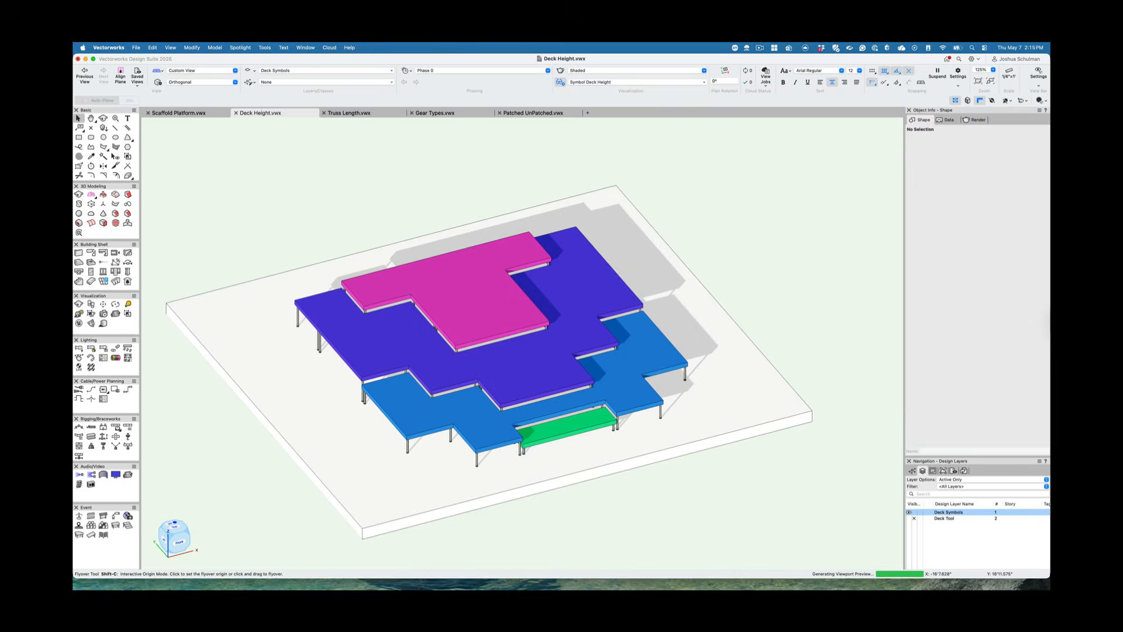
click(969, 188)
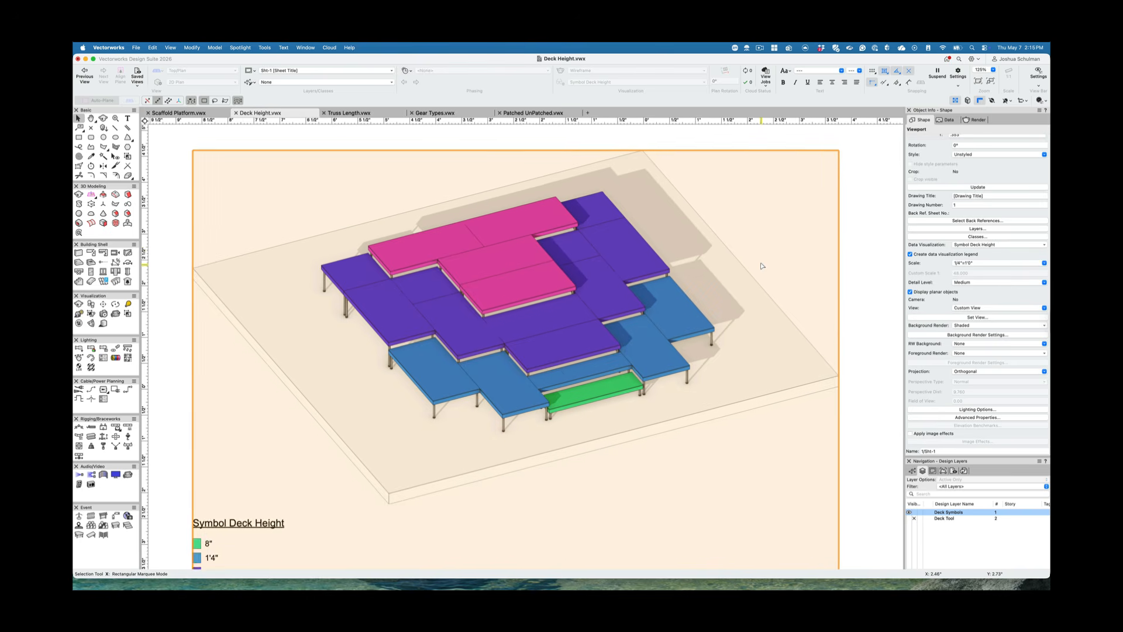
scroll(763, 266, down, 2)
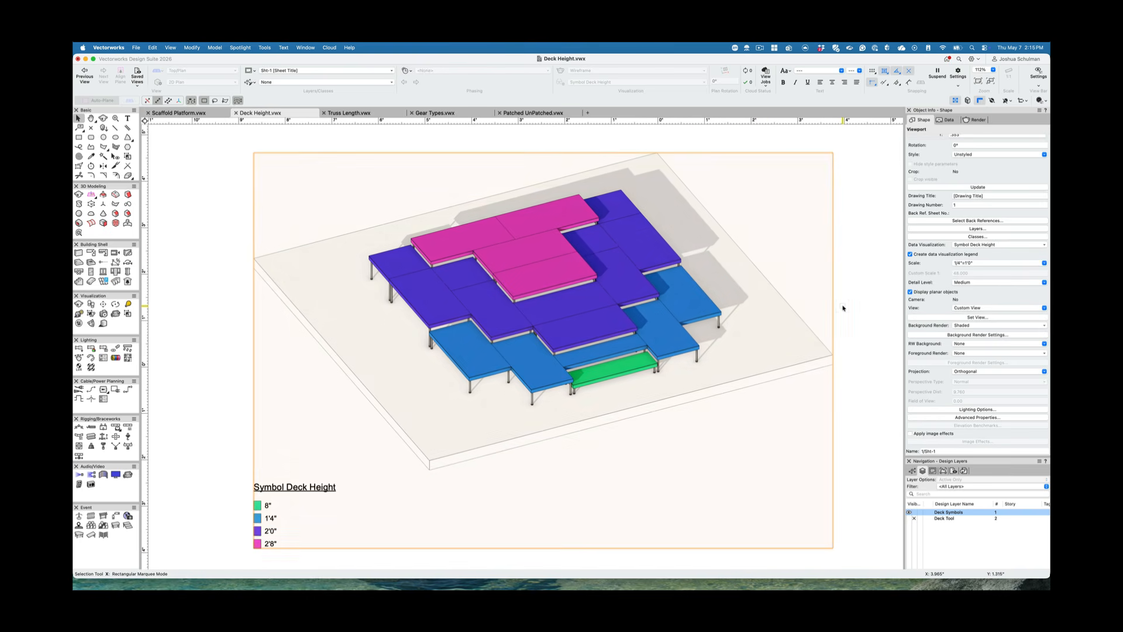
click(843, 308)
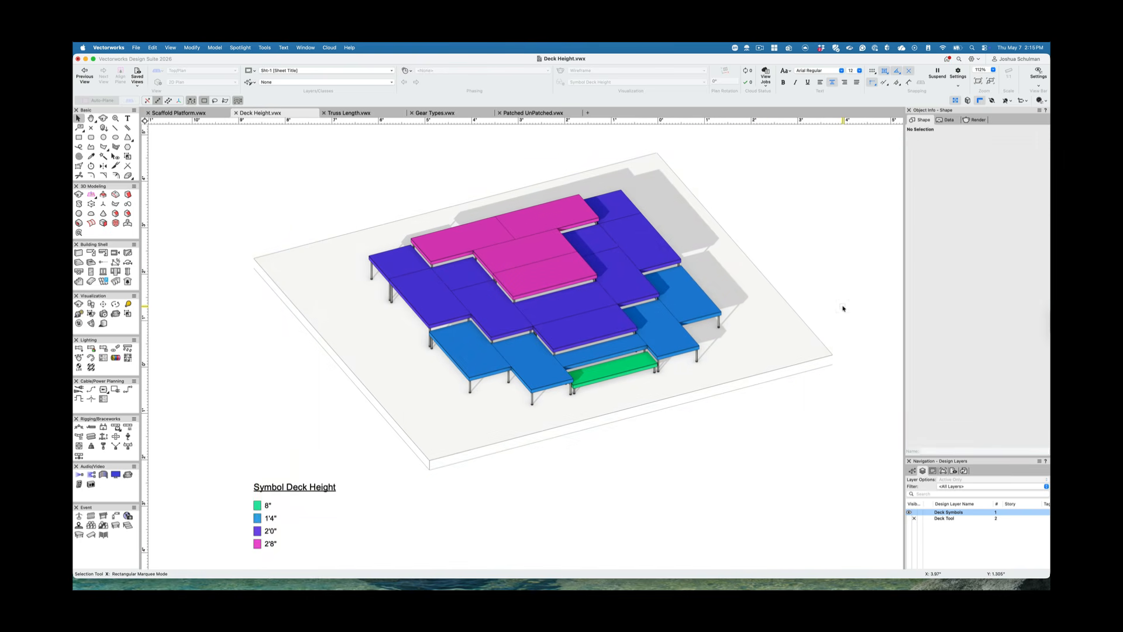